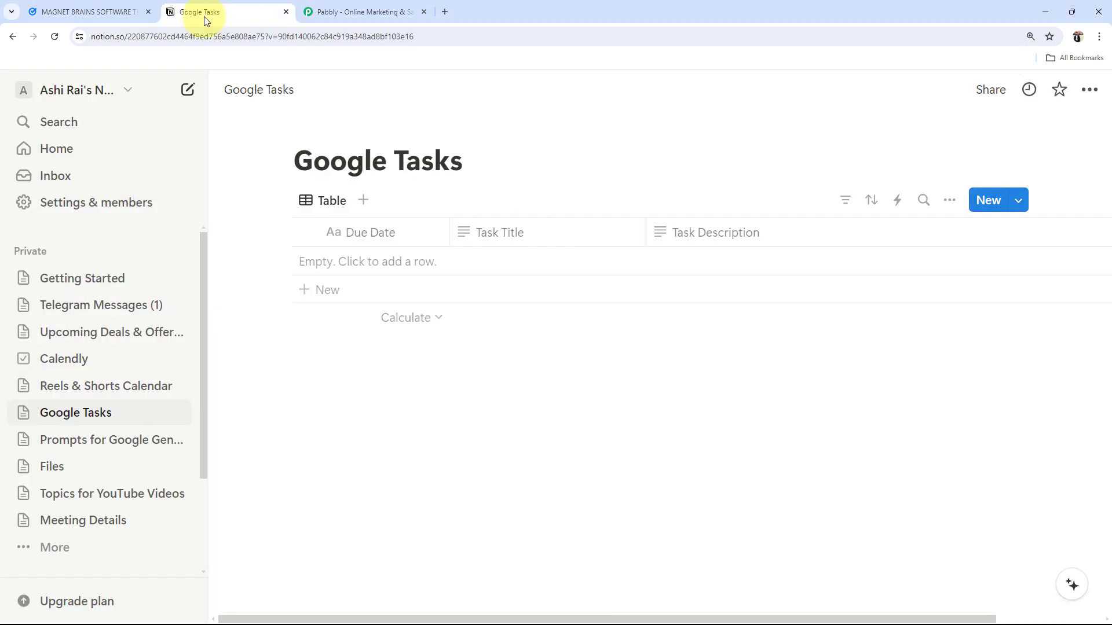
Switch to the Pabbly site, dismiss the discount offer and open the Pabbly Connect dashboard.
click(66, 6)
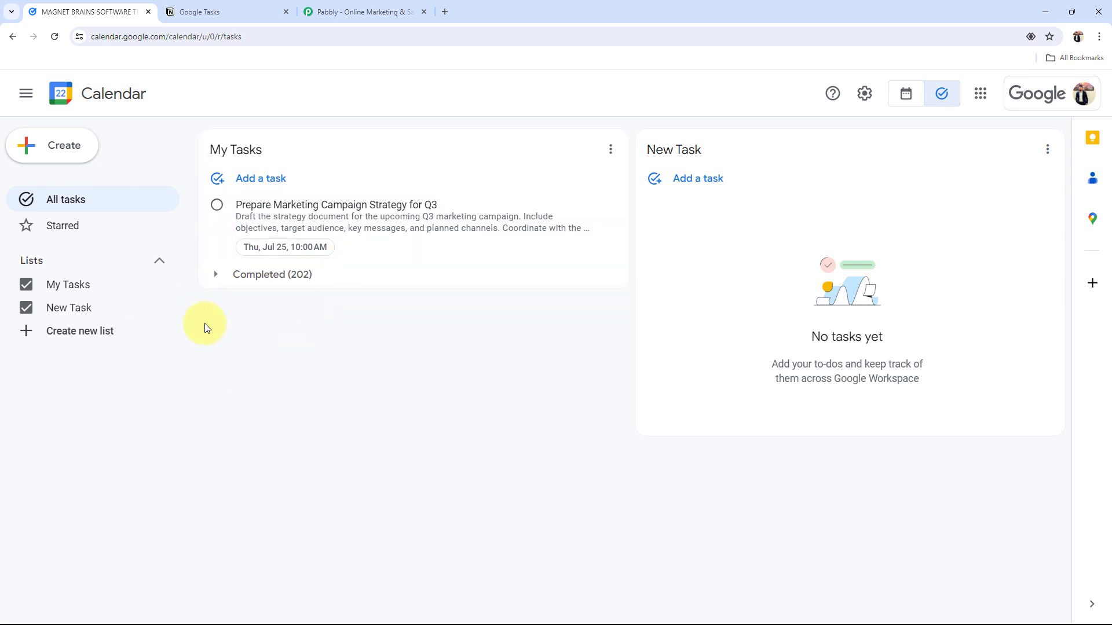
click(169, 11)
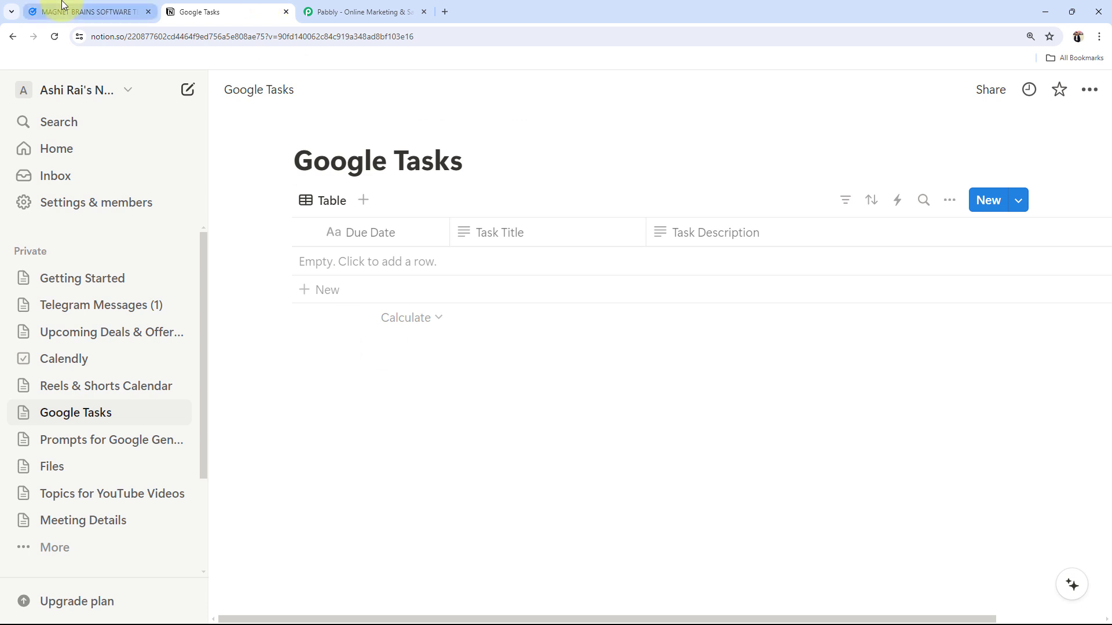
click(366, 7)
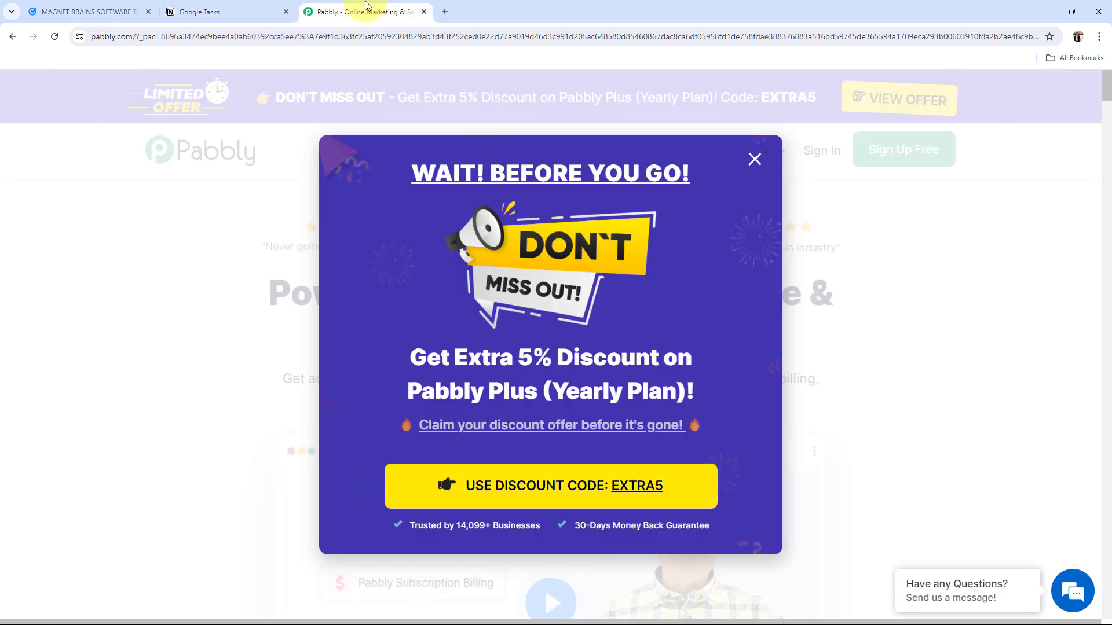
click(754, 159)
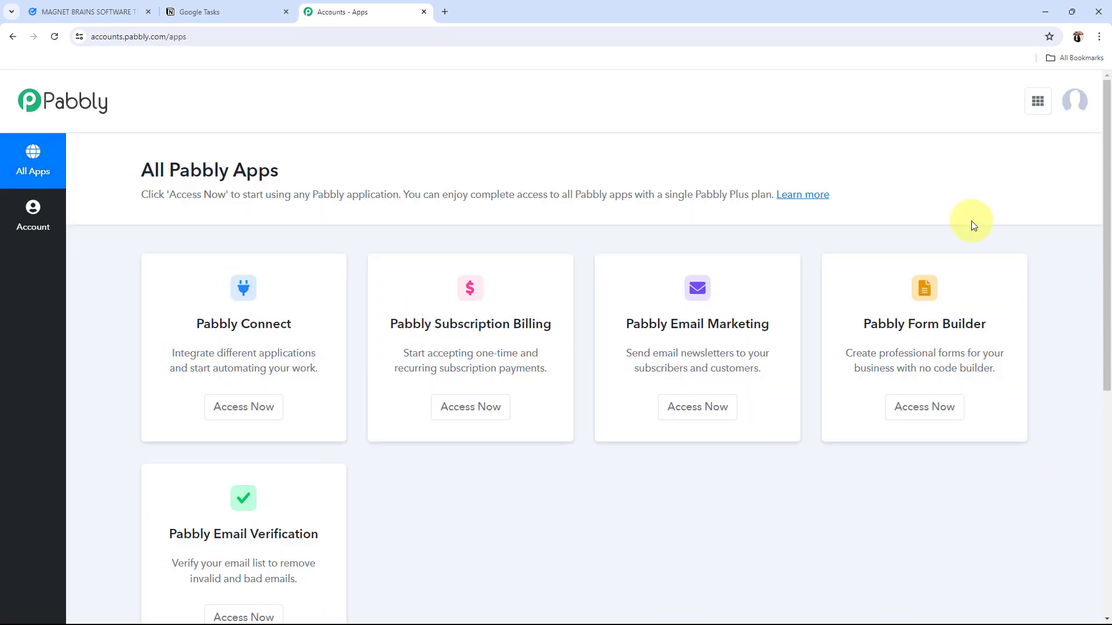
drag(189, 322, 327, 325)
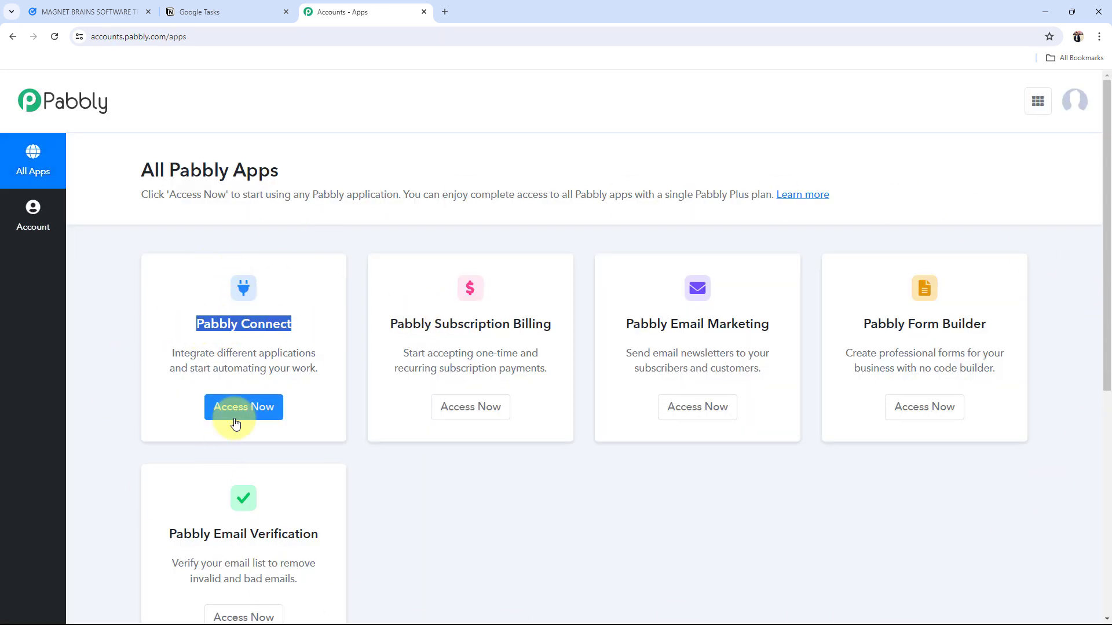
click(236, 425)
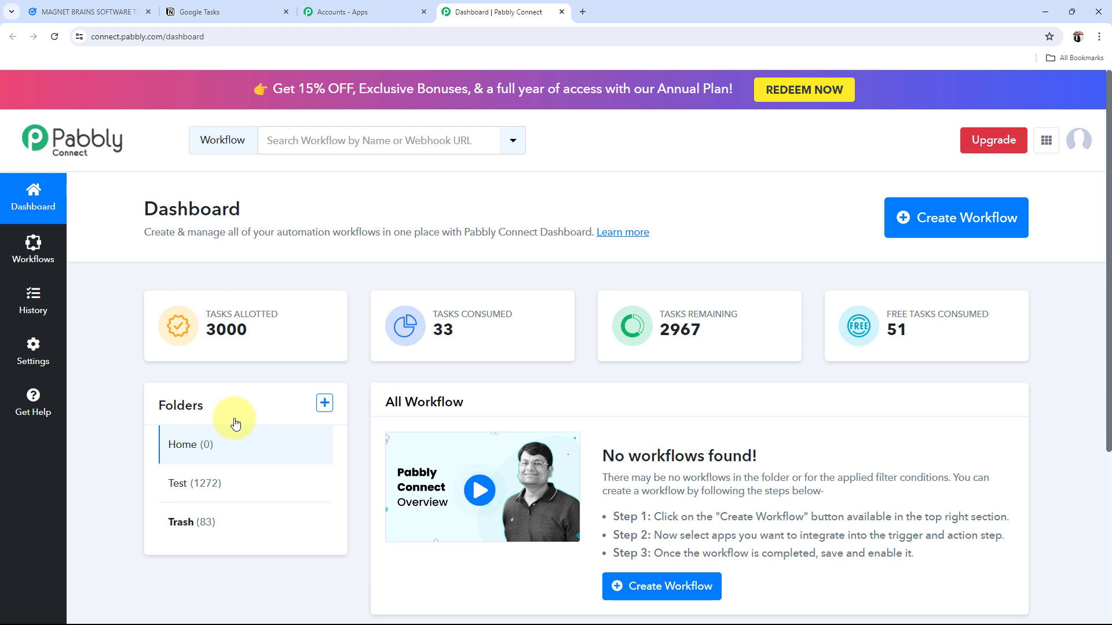
drag(137, 208, 299, 215)
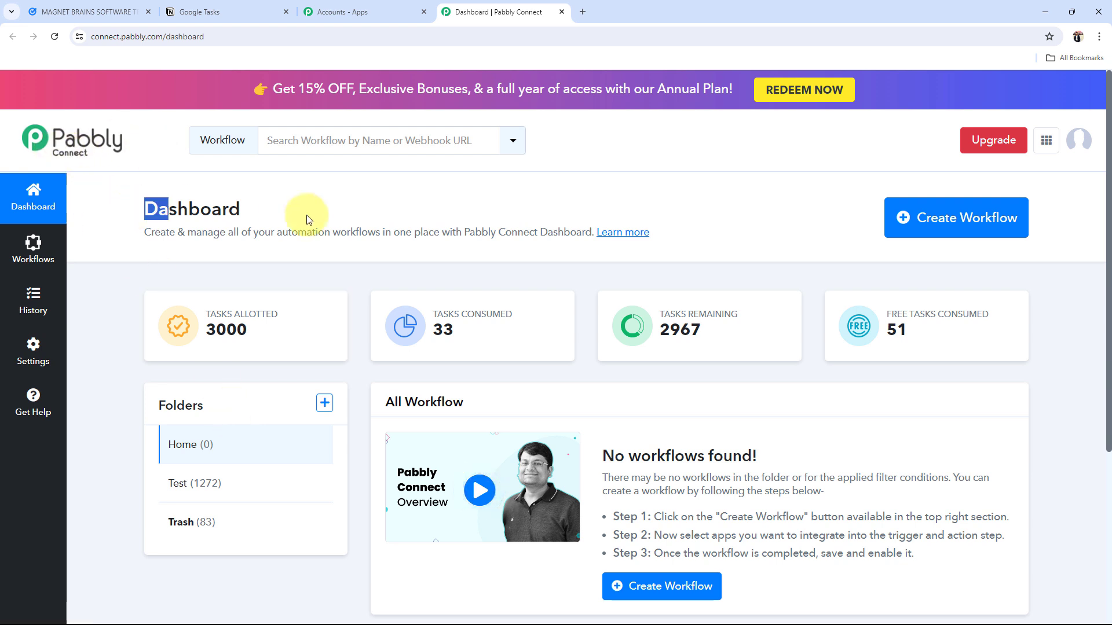
click(299, 215)
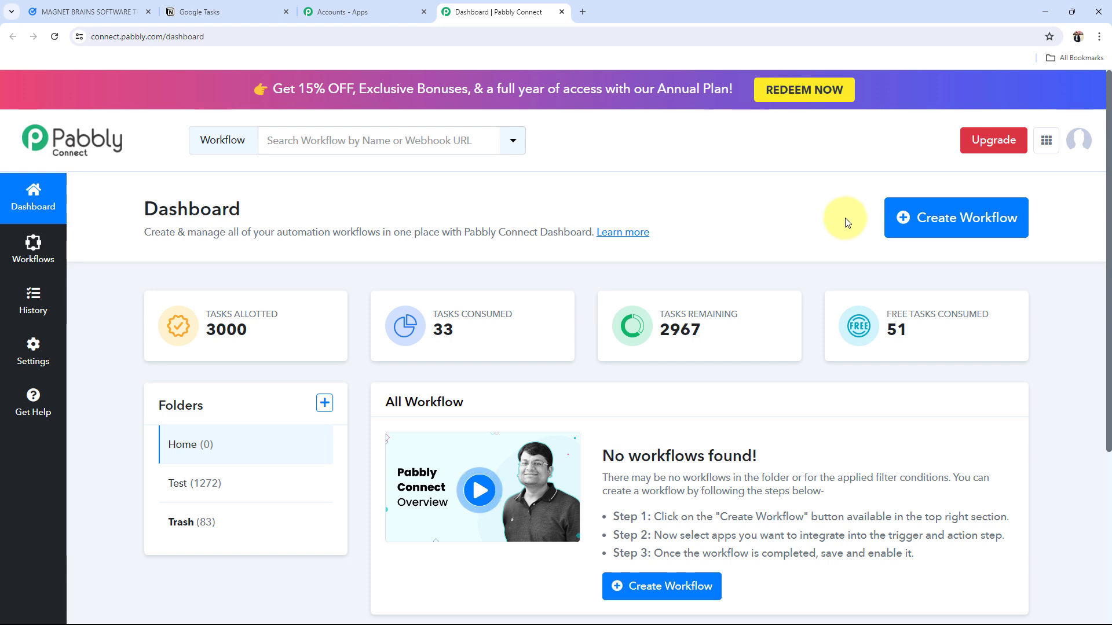
Create a workflow named "Create Notion Database Items from Google Tasks" in the Home folder.
click(937, 219)
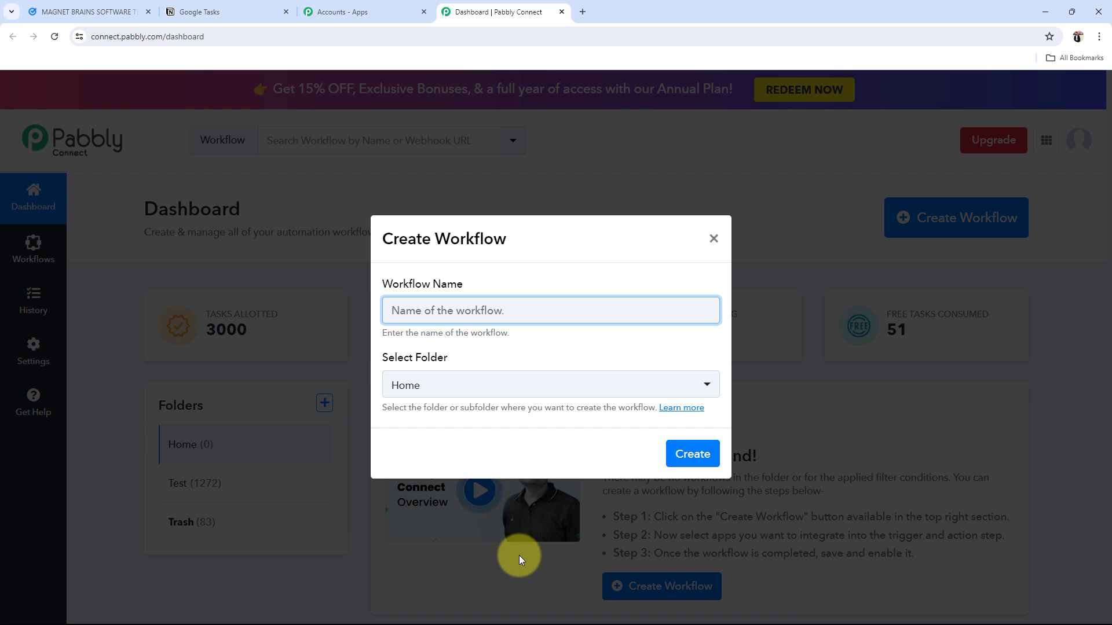
text(Create Notion Database Items from Google Tasks)
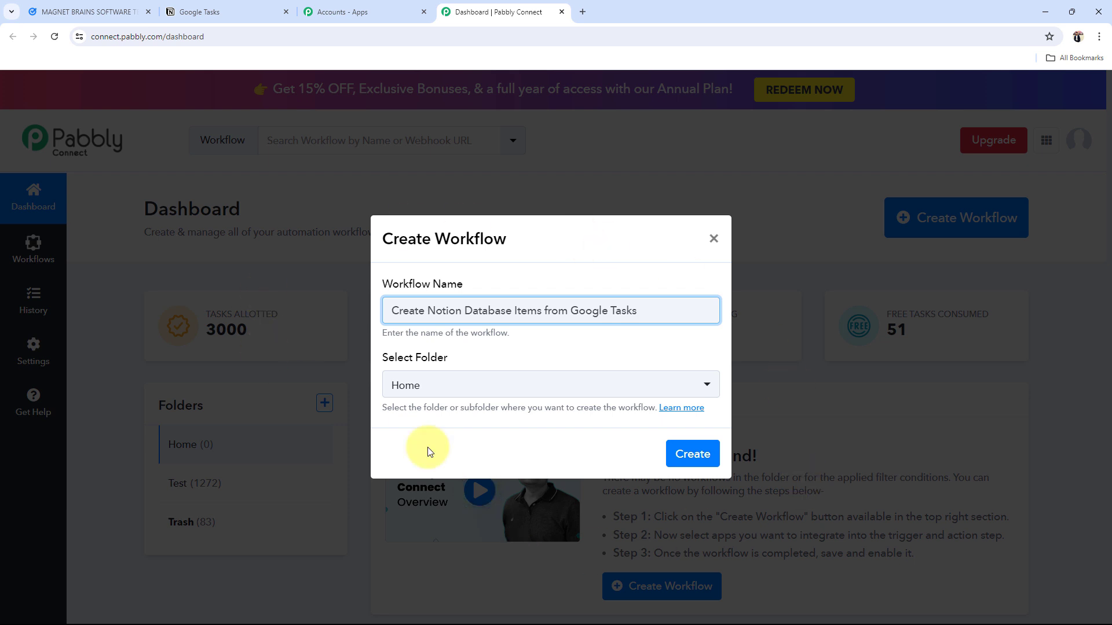
click(450, 384)
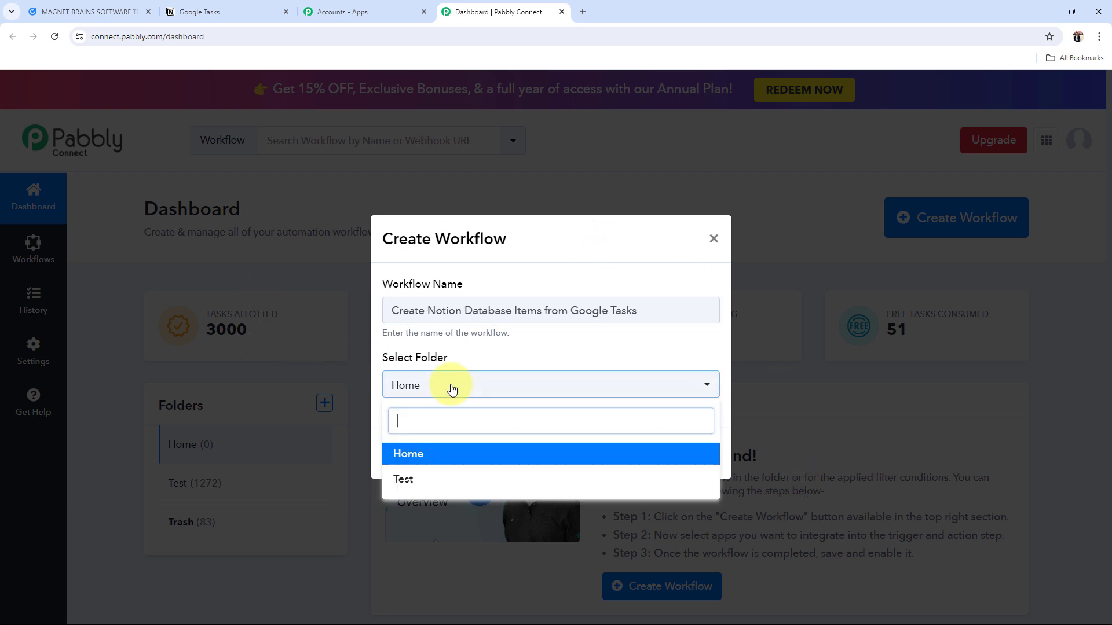
click(436, 456)
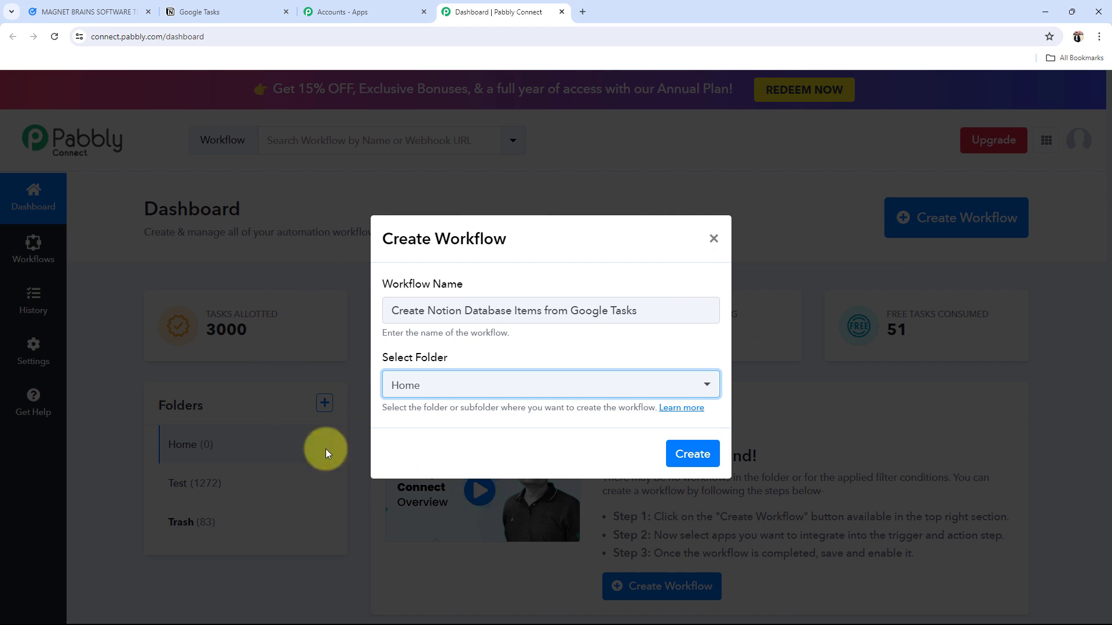
click(683, 457)
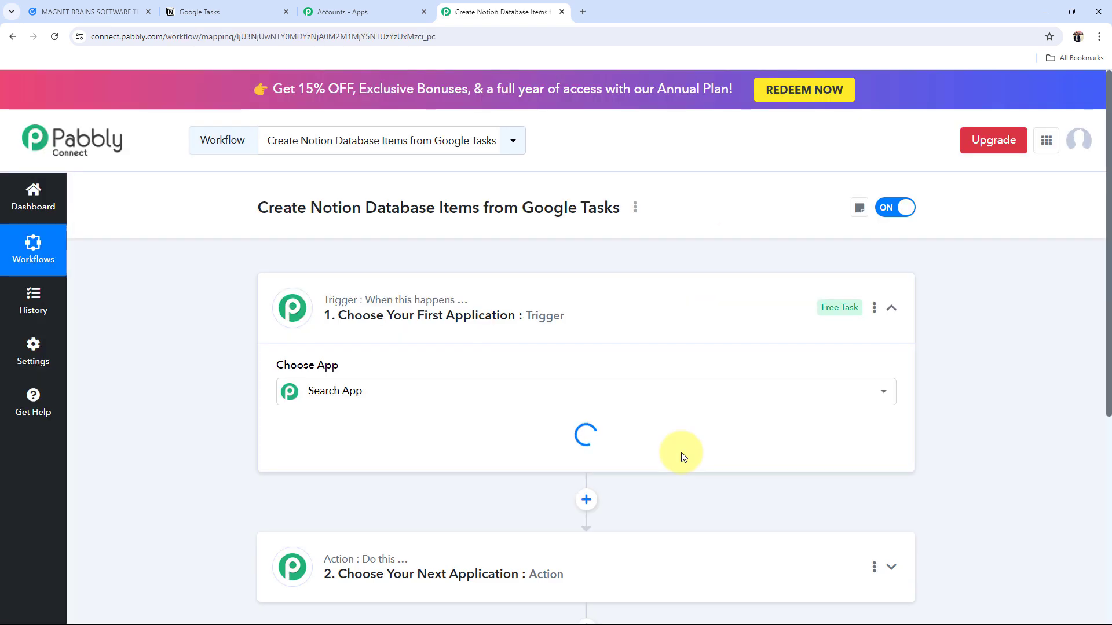
click(627, 325)
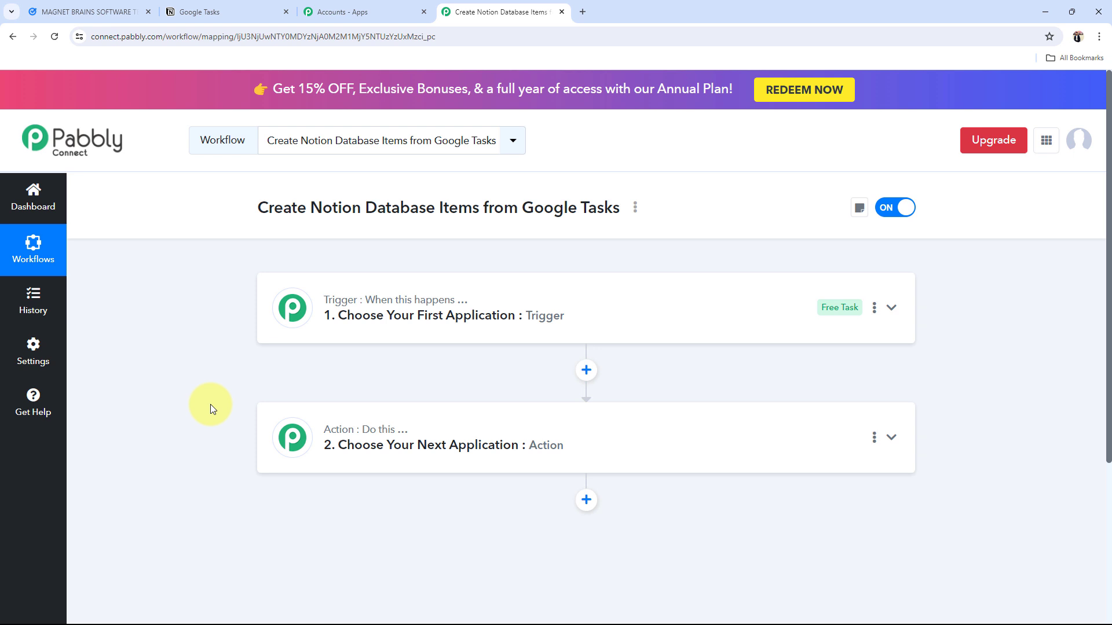
Review the My Tasks list in Google Calendar and the Google Tasks database in Notion, and return to the Pabbly Connect workflow.
click(85, 10)
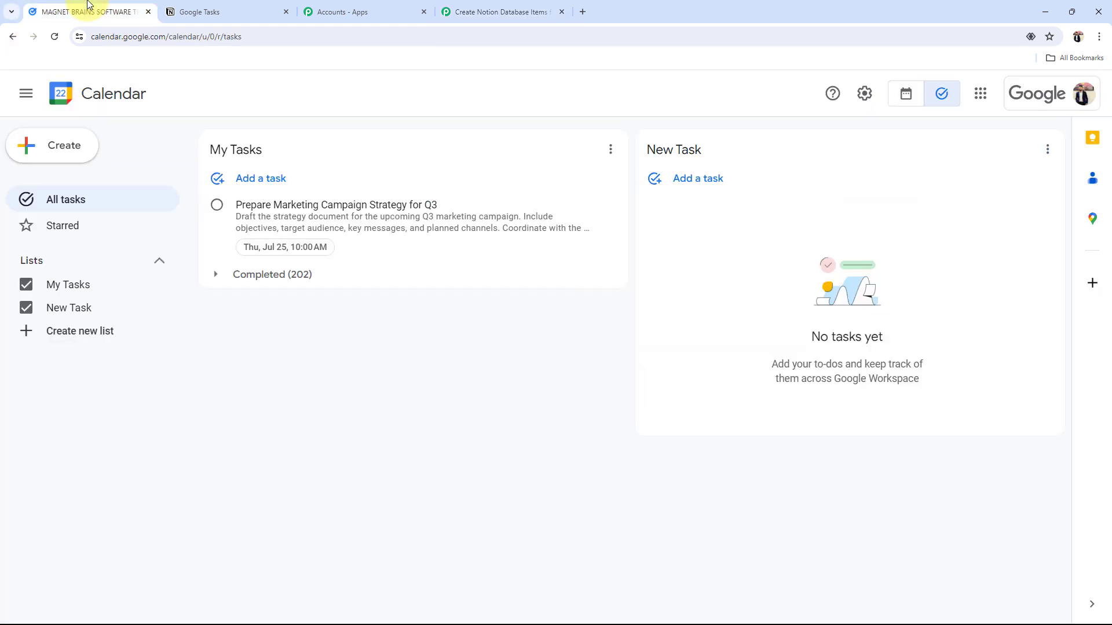
click(247, 2)
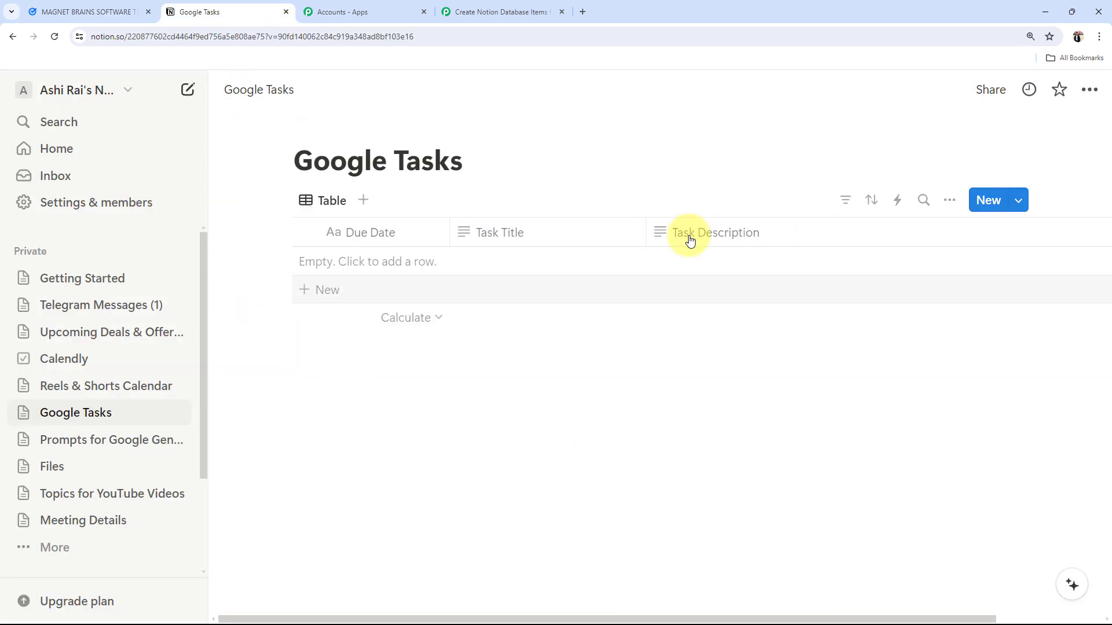
click(490, 2)
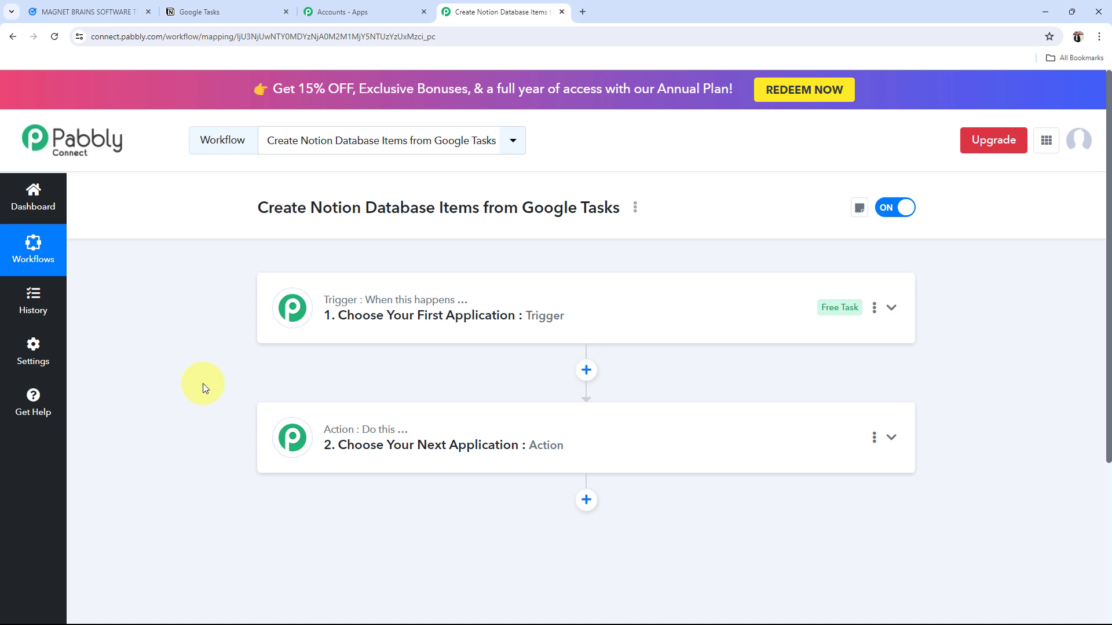
click(81, 12)
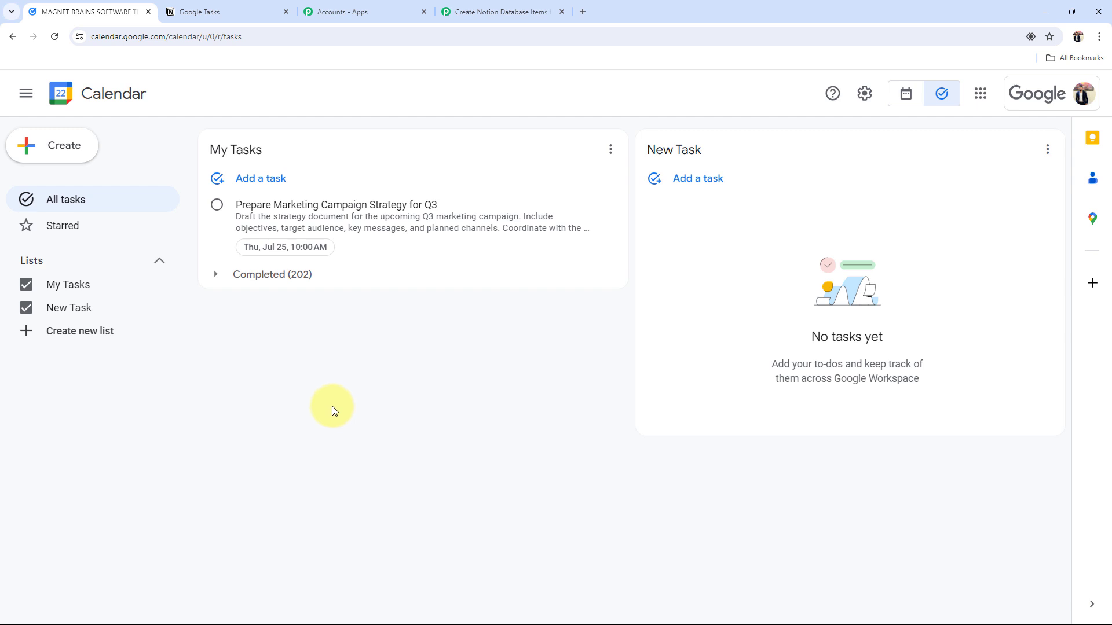
click(272, 11)
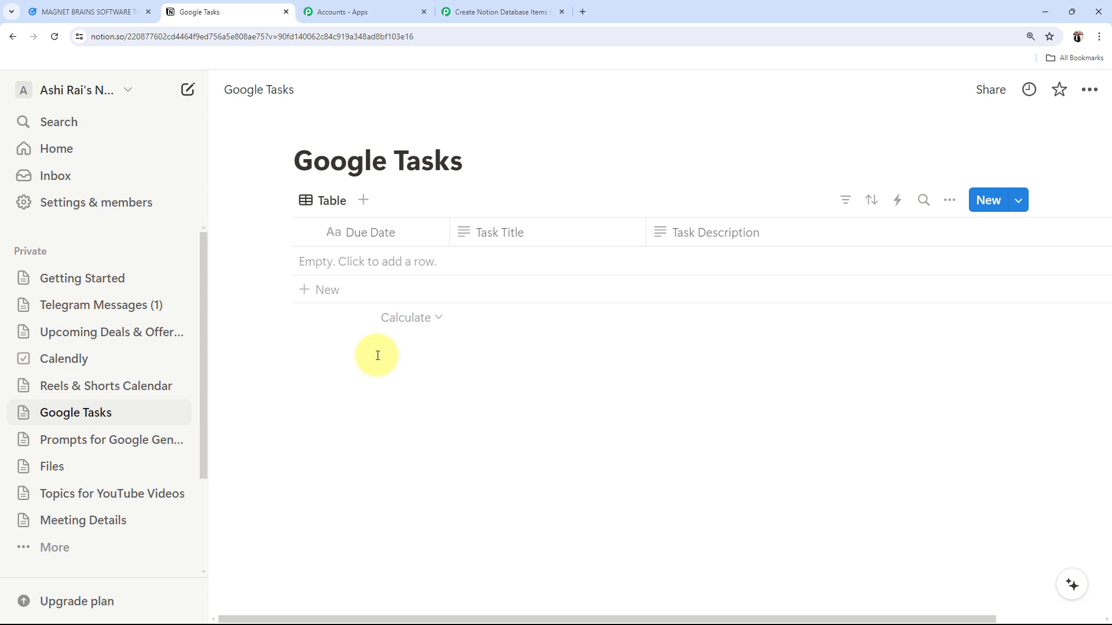
click(509, 12)
Set the workflow's trigger to the Google Tasks app with the New Task event.
click(372, 301)
click(338, 397)
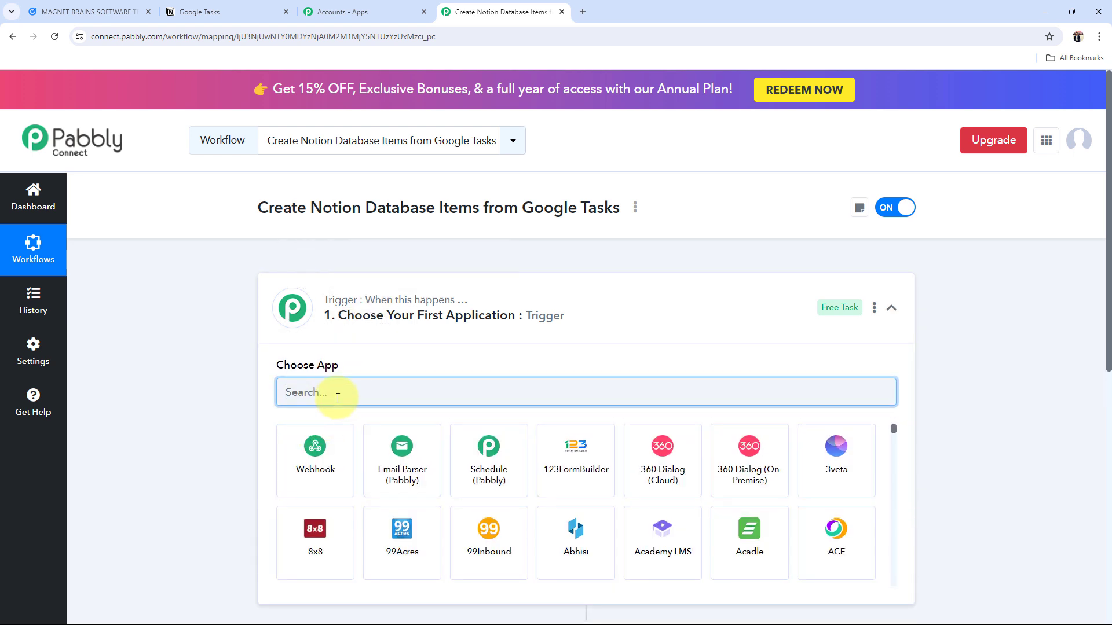
text(Go)
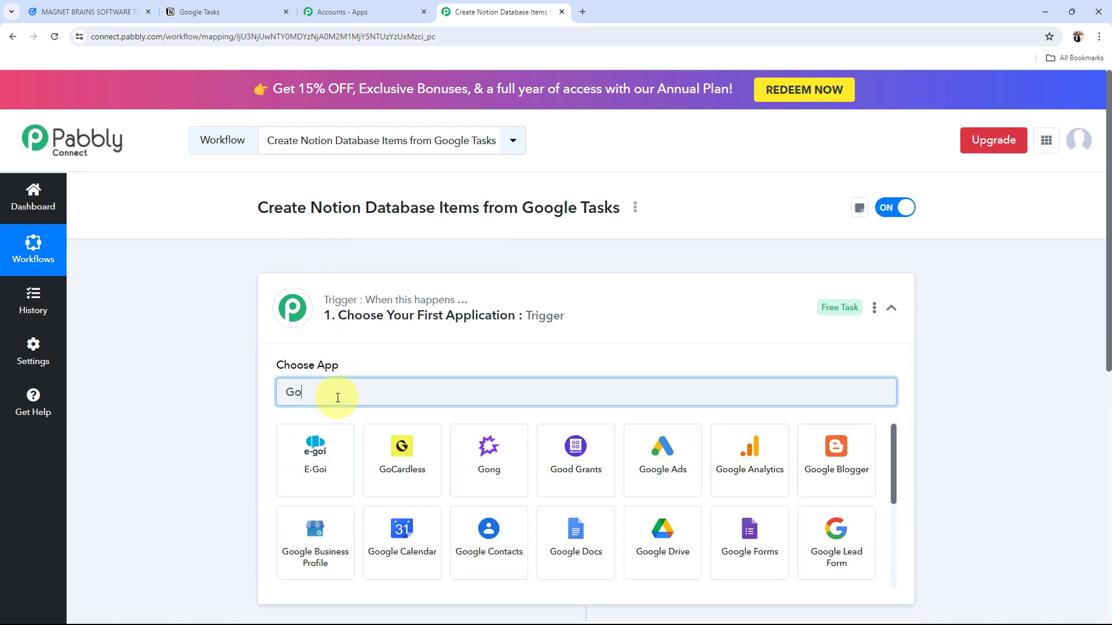
text(ogle Task)
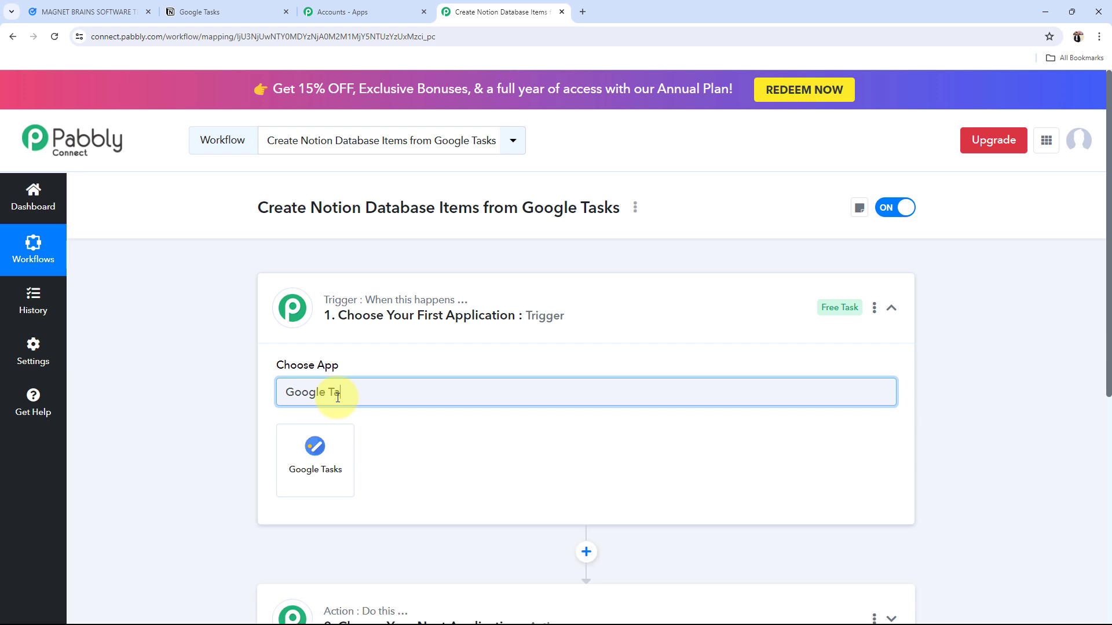
click(348, 455)
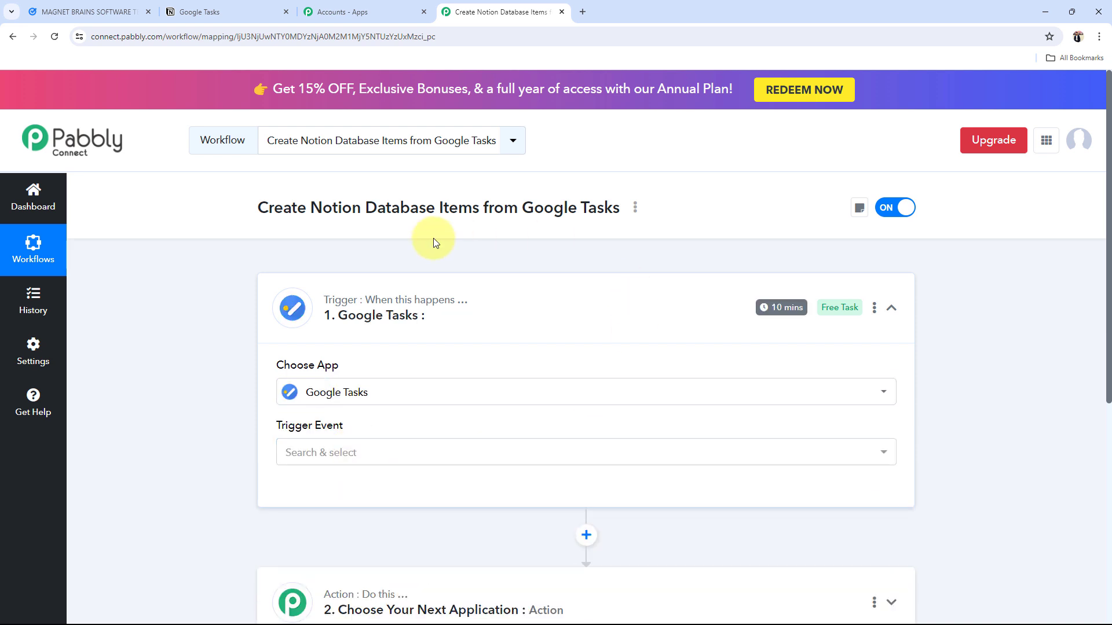
click(316, 454)
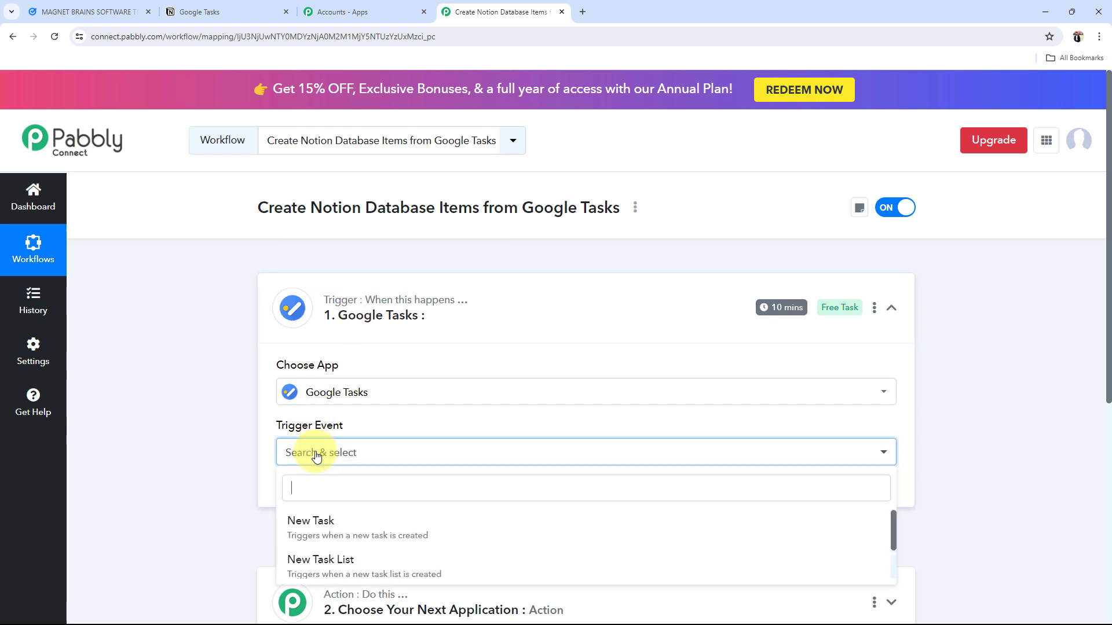
click(309, 536)
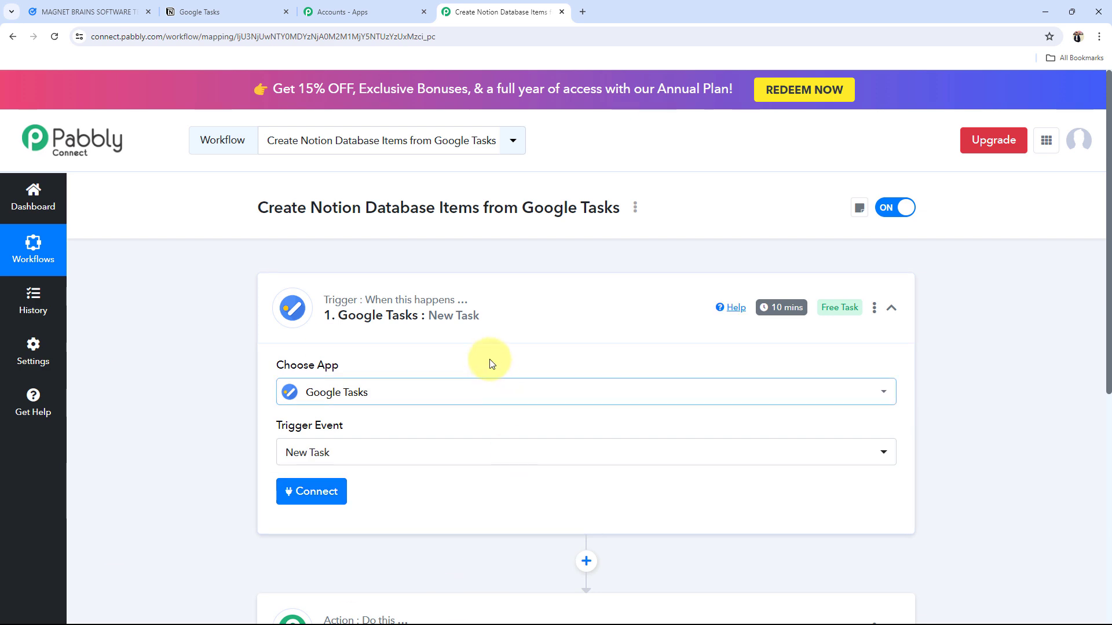
click(505, 315)
Set the workflow's action to the Notion app with the Create Database Item event.
click(336, 436)
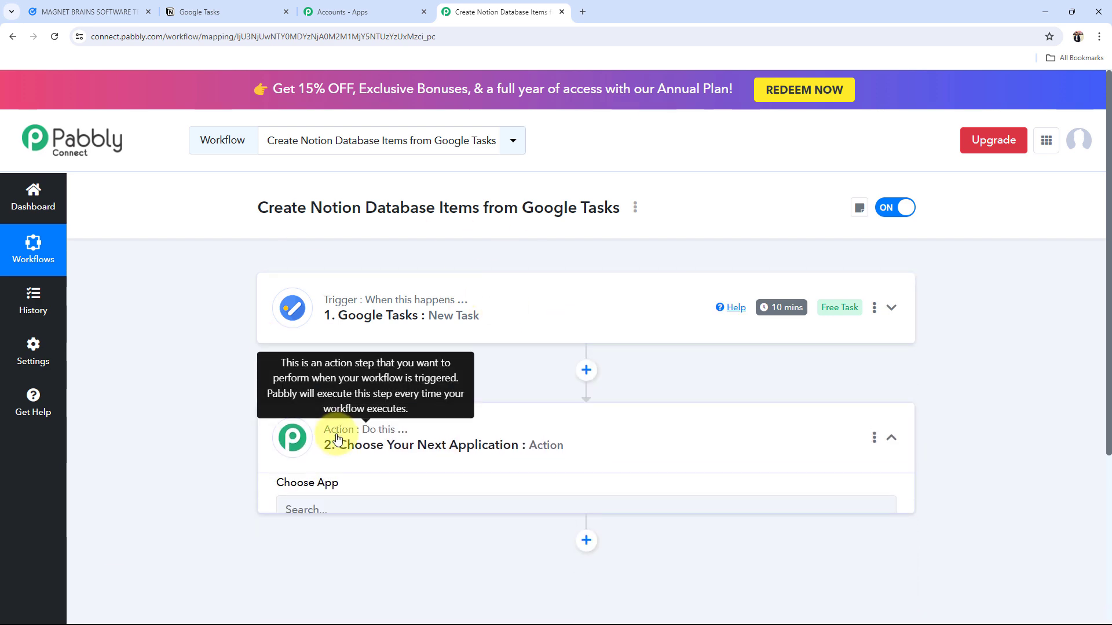
scroll(338, 439, down, 3)
click(307, 310)
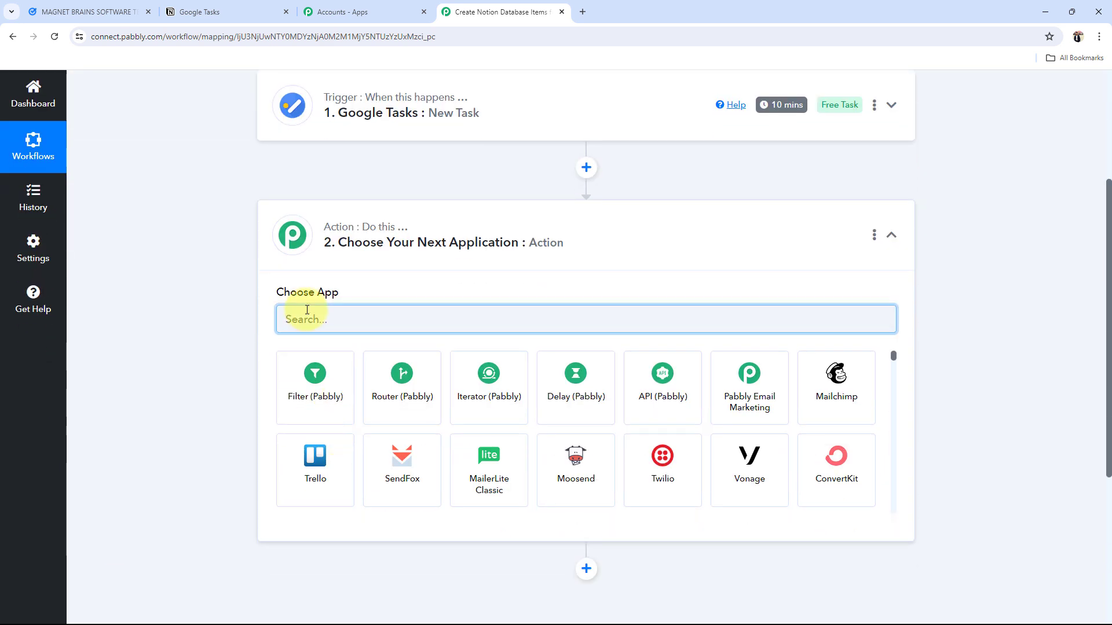
text(Notio)
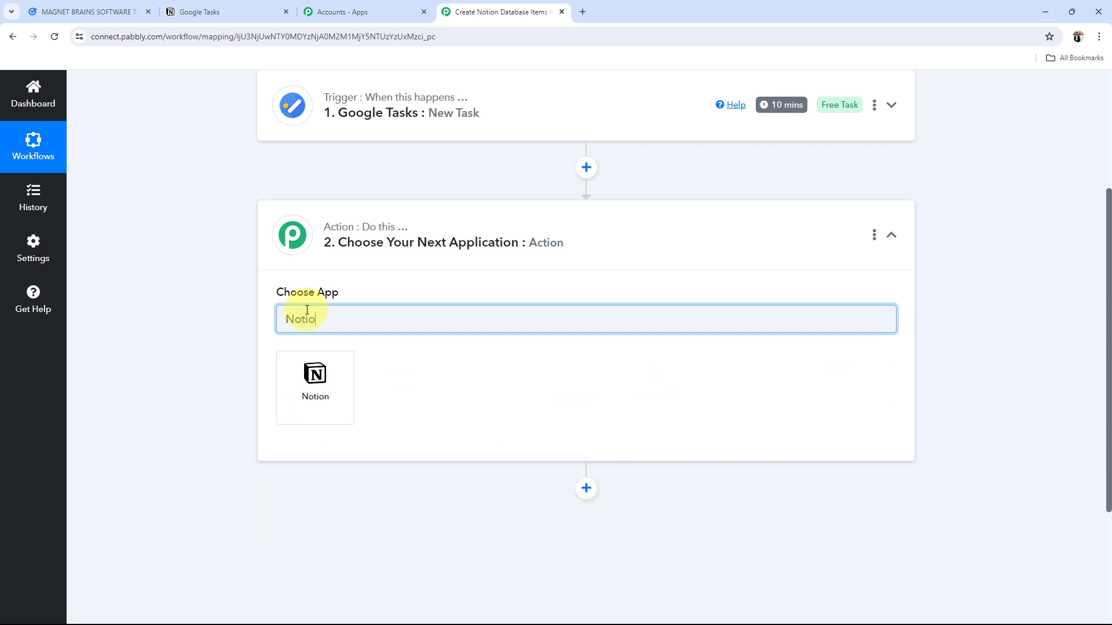
text(n)
click(315, 371)
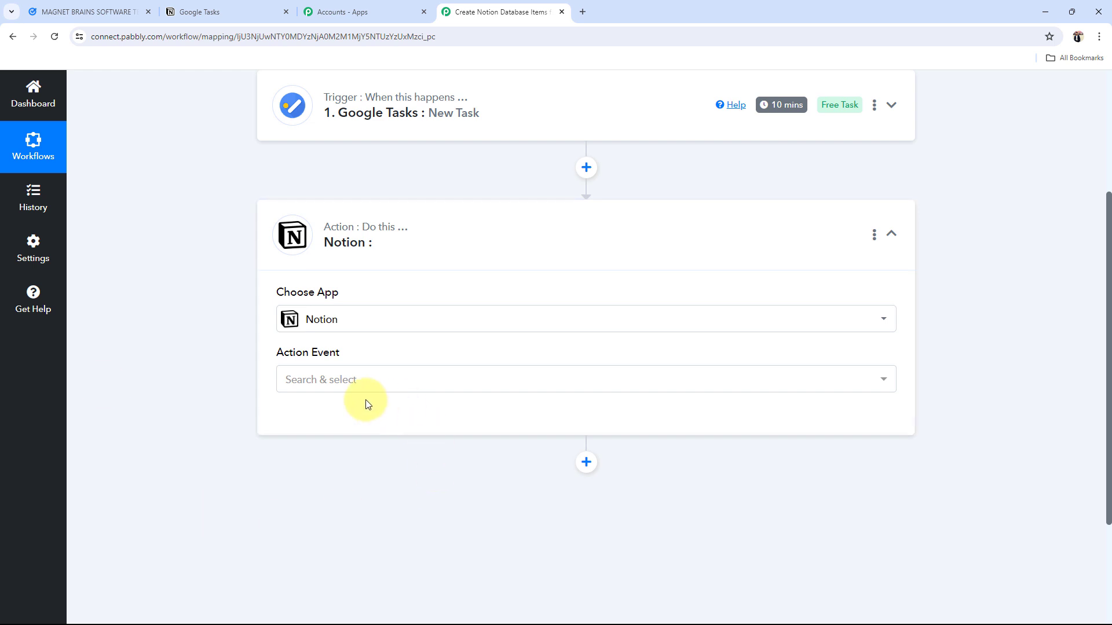
click(344, 383)
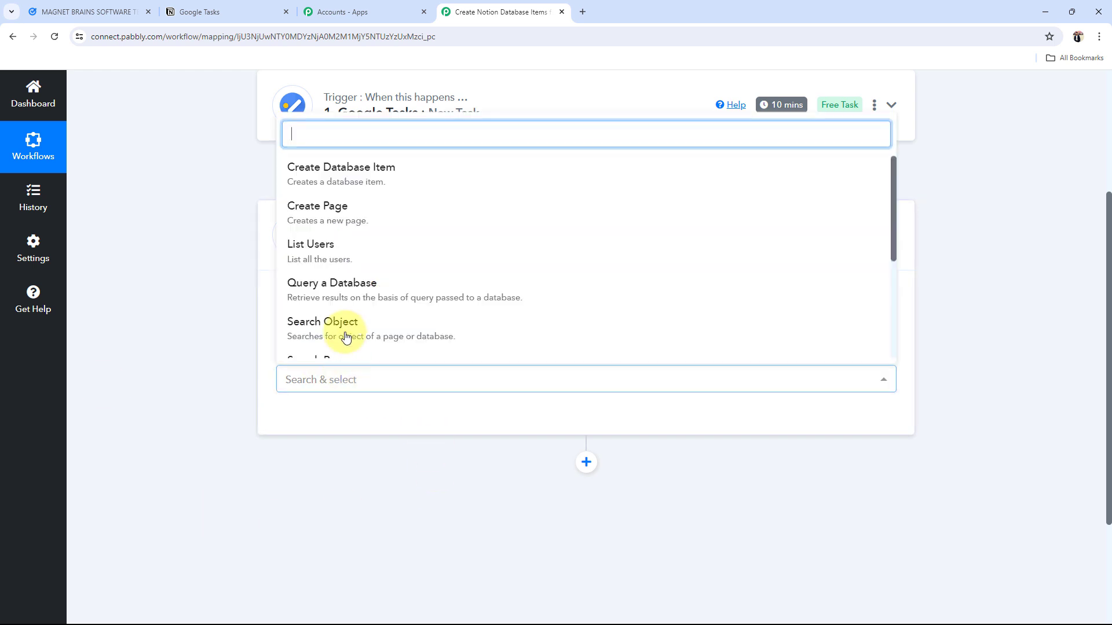
click(327, 169)
click(397, 248)
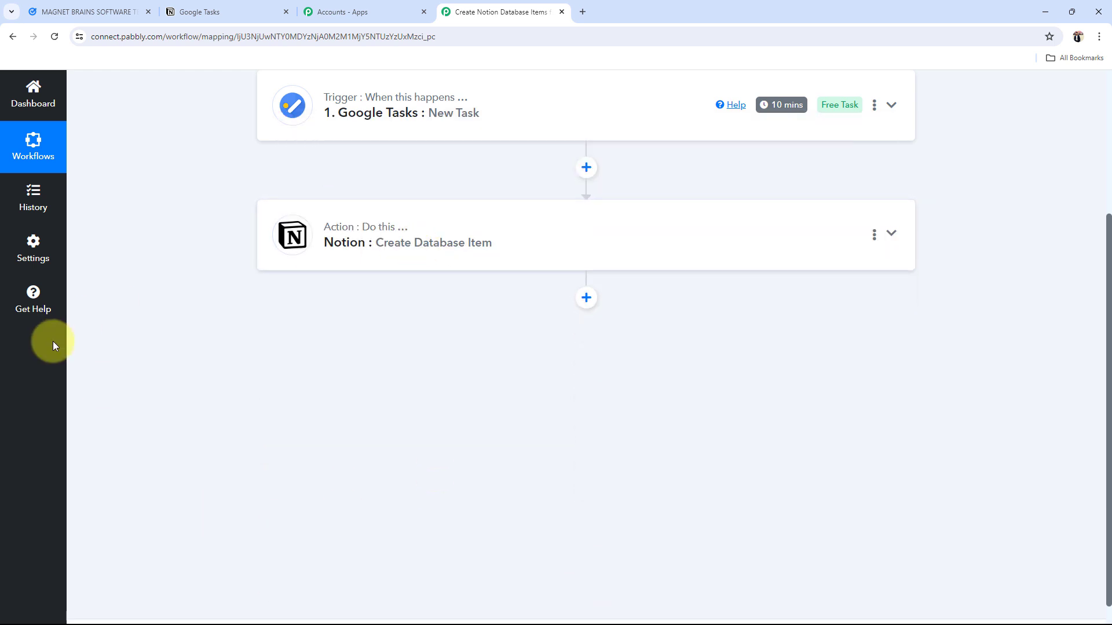
scroll(50, 343, up, 4)
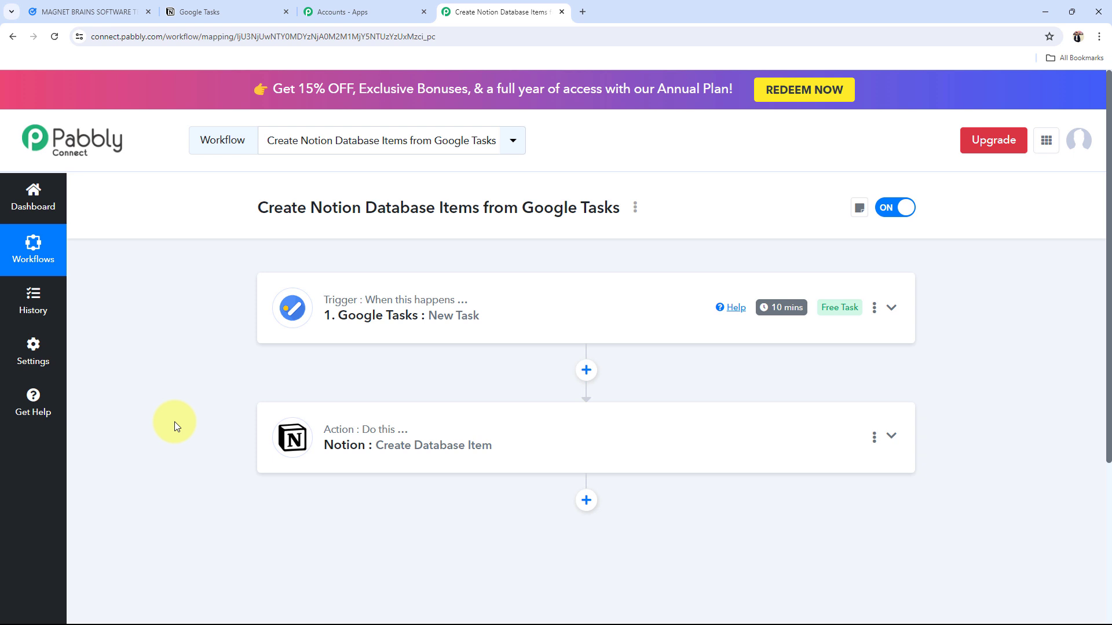
Connect the trigger to Google Tasks through a new connection, choosing a Google account and allowing Pabbly Connect to access its tasks.
click(429, 295)
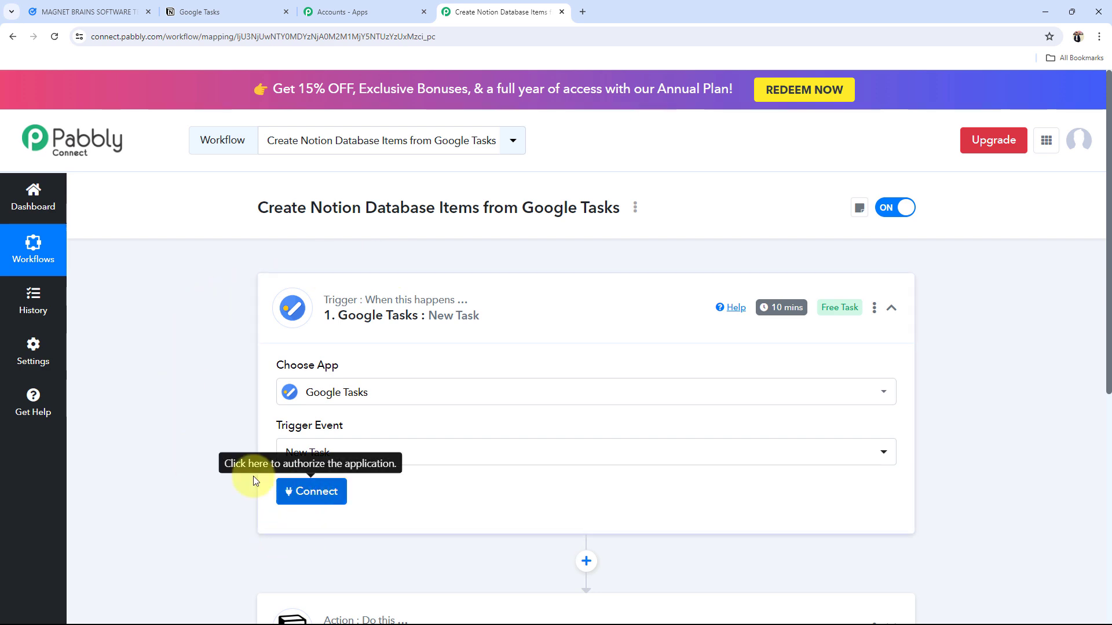
scroll(255, 474, down, 1)
click(323, 444)
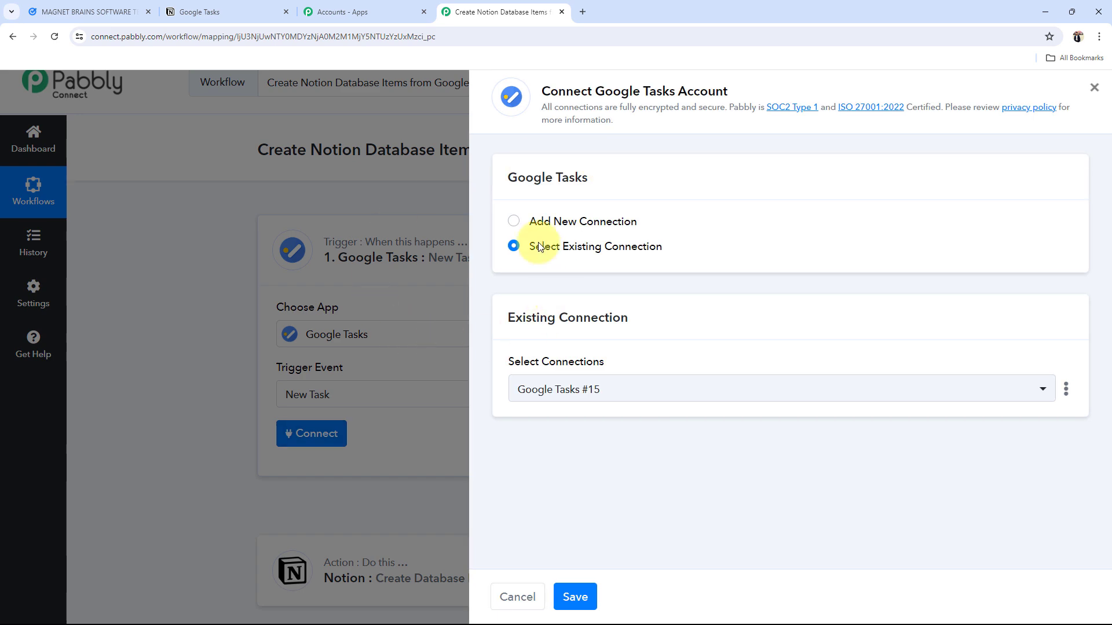
click(513, 222)
click(566, 421)
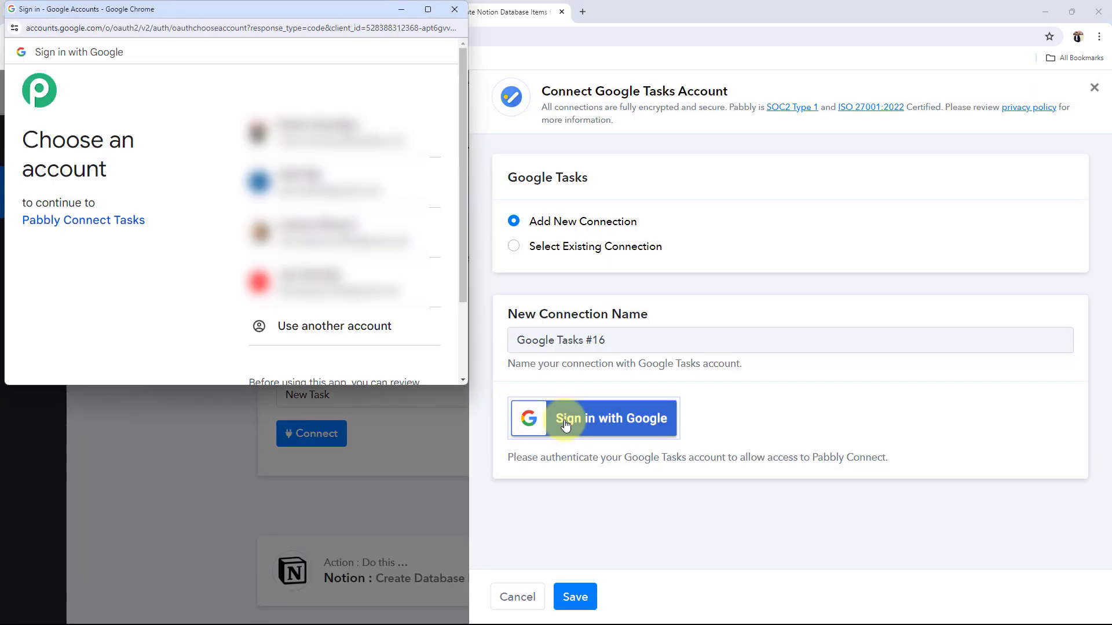
click(322, 128)
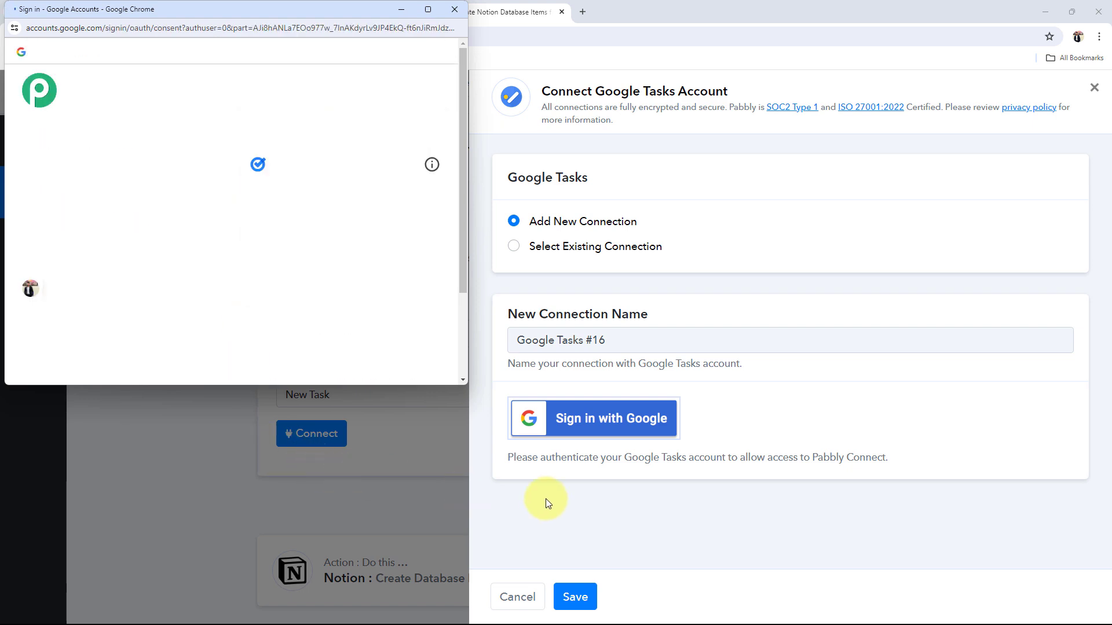
scroll(298, 281, down, 3)
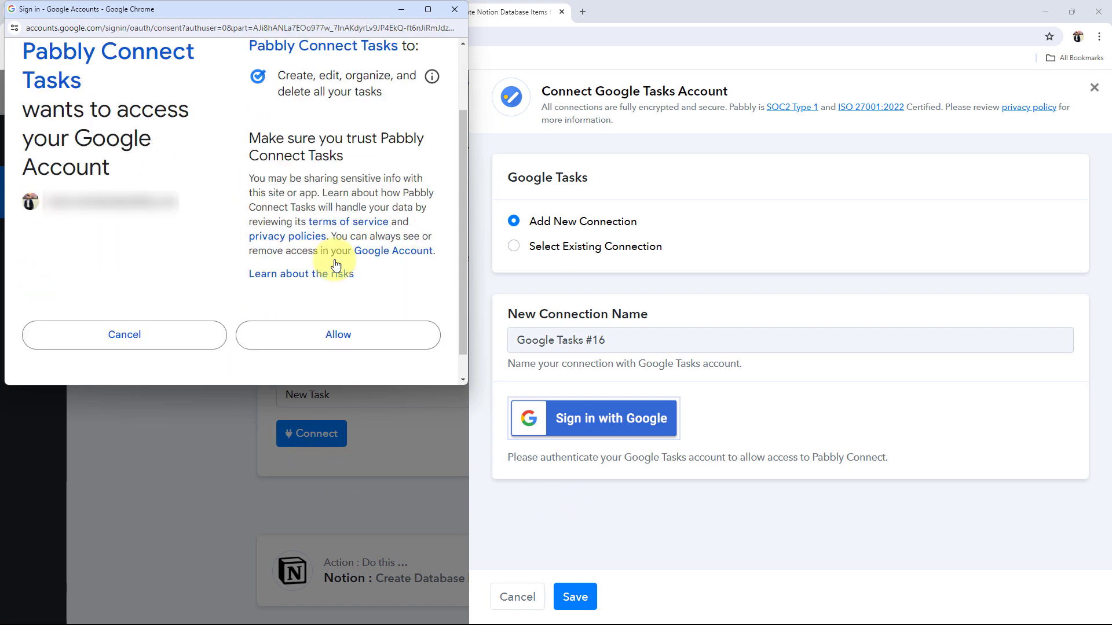
click(298, 467)
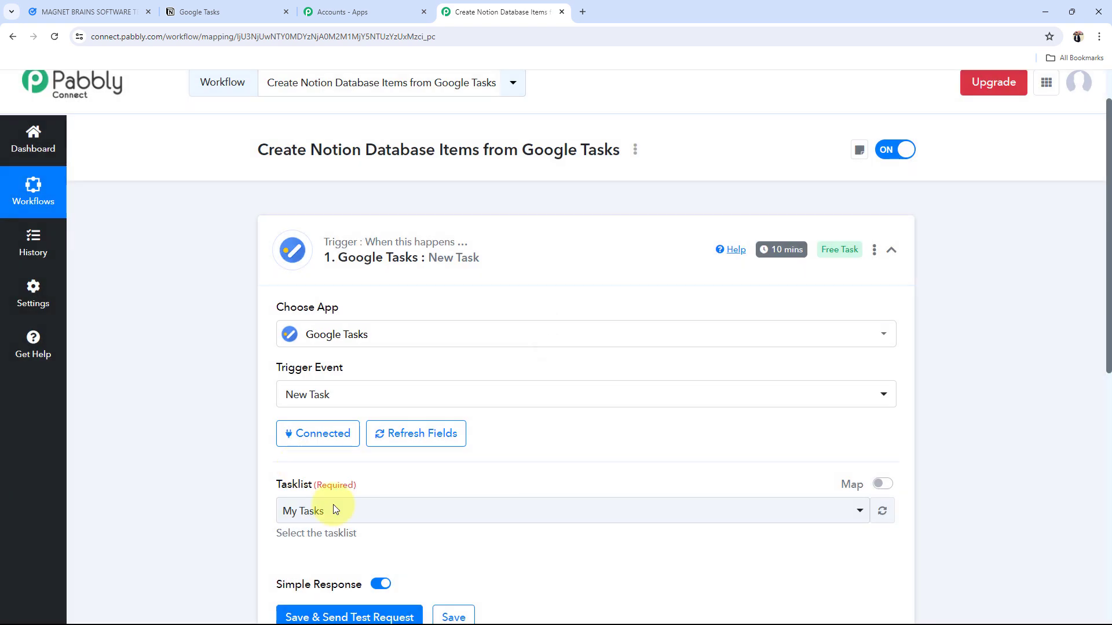
Check the task lists in Google Calendar and select My Tasks as the trigger's tasklist in the Pabbly Connect workflow.
scroll(241, 385, down, 2)
drag(280, 385, 359, 371)
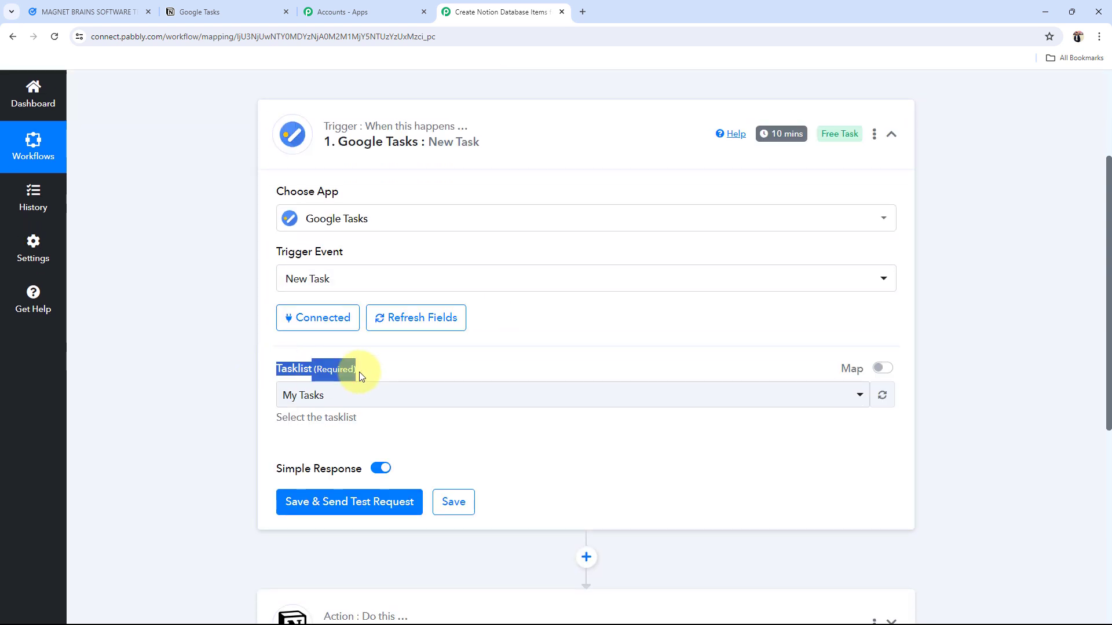
click(93, 12)
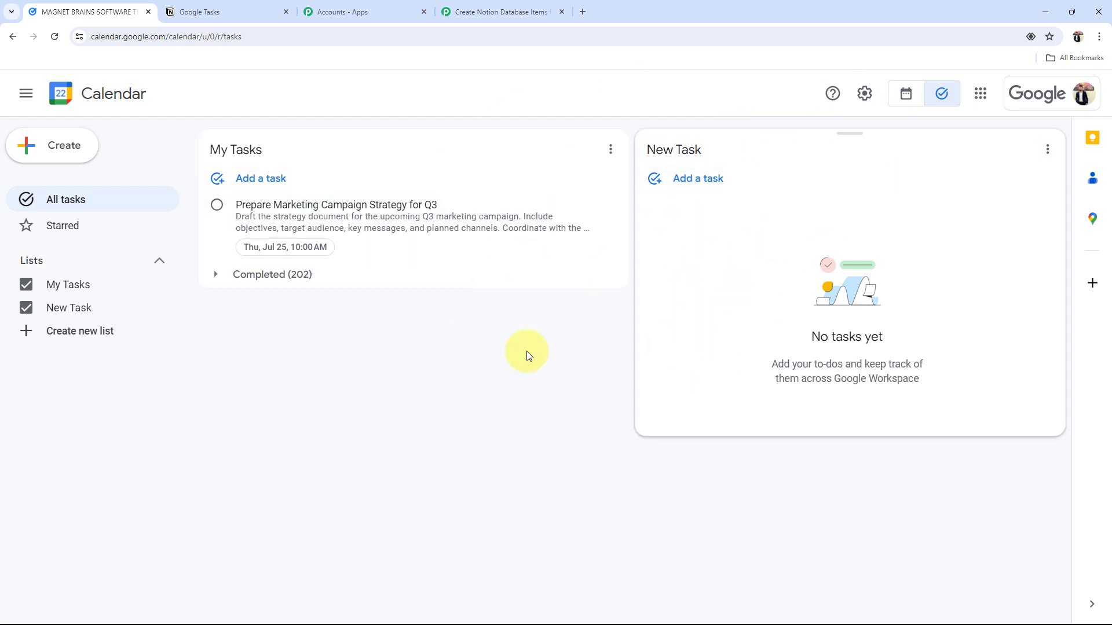
click(493, 5)
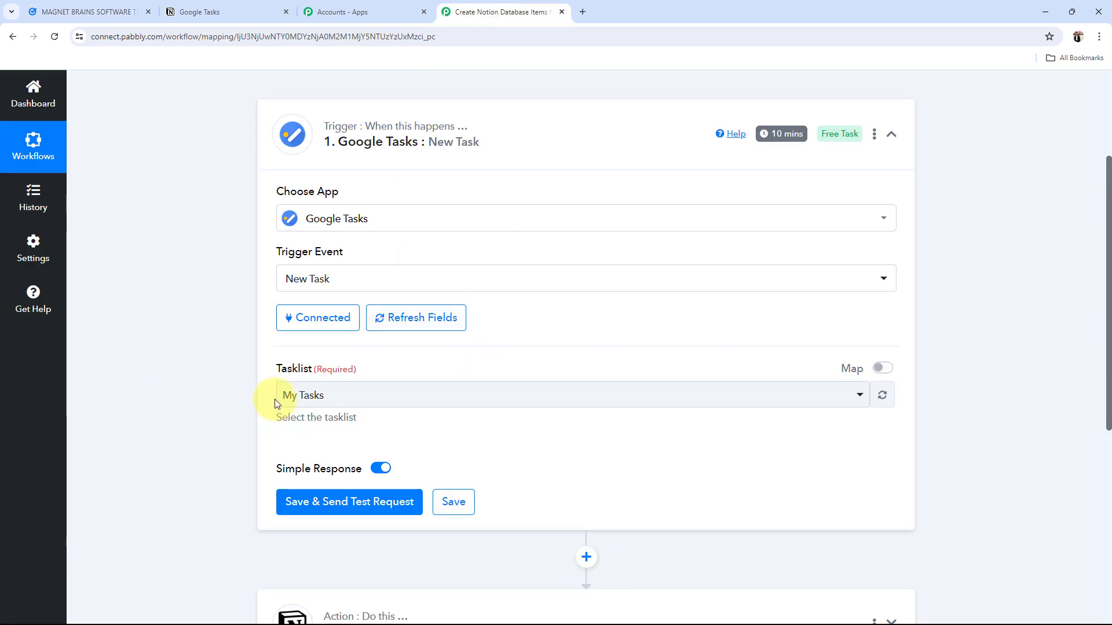
click(314, 393)
click(303, 453)
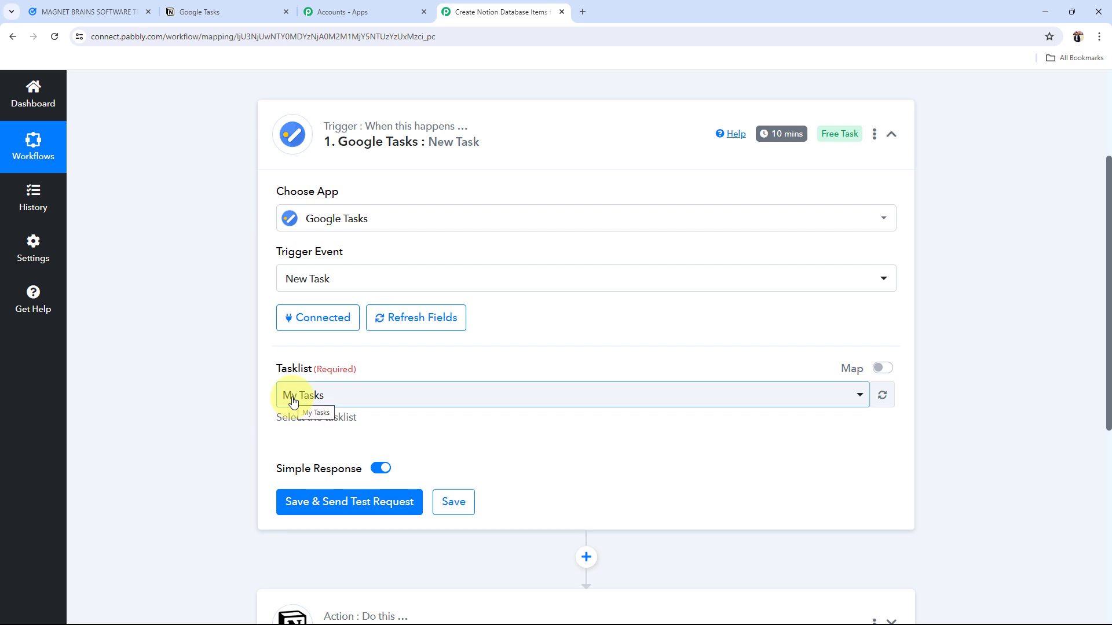
Review the My Tasks entry in Google Calendar, and save the Google Tasks trigger in Pabbly Connect with a test request.
scroll(293, 402, down, 1)
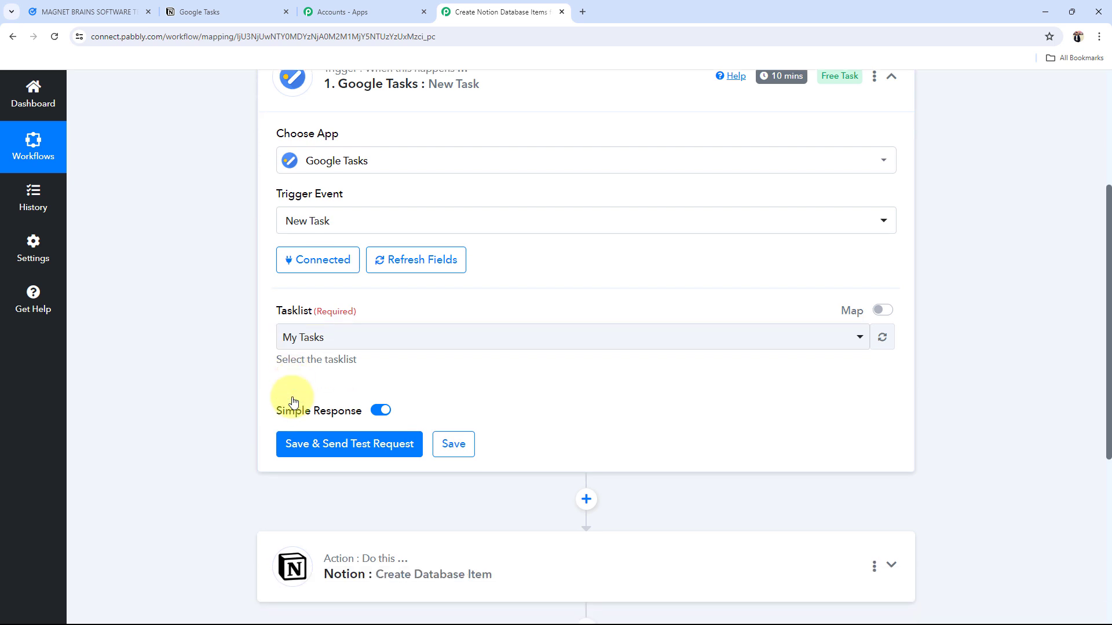
click(119, 11)
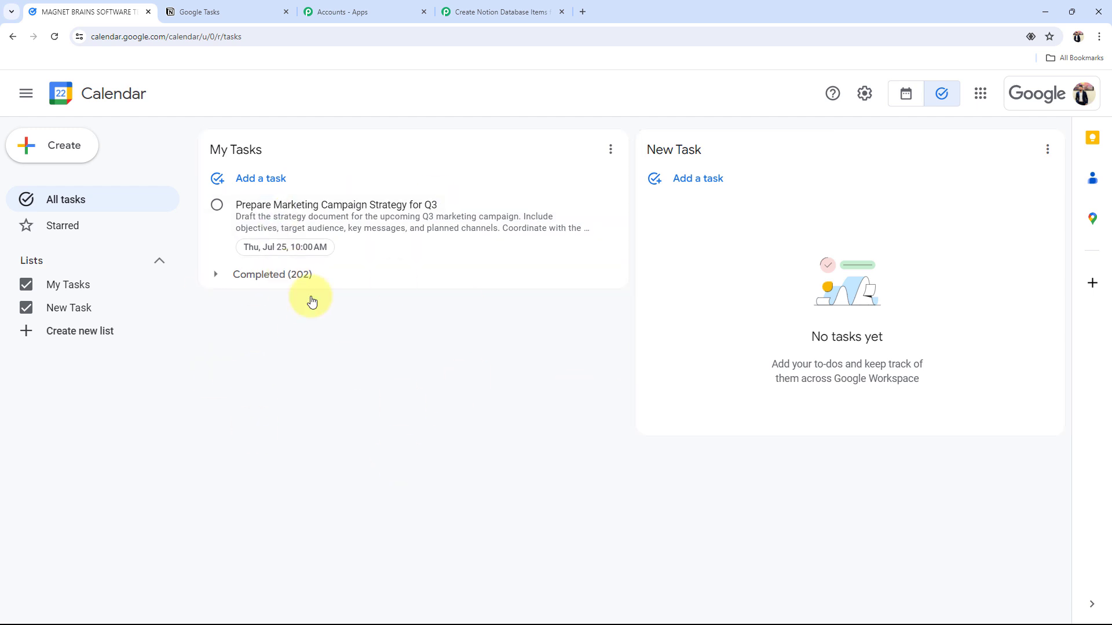
click(526, 8)
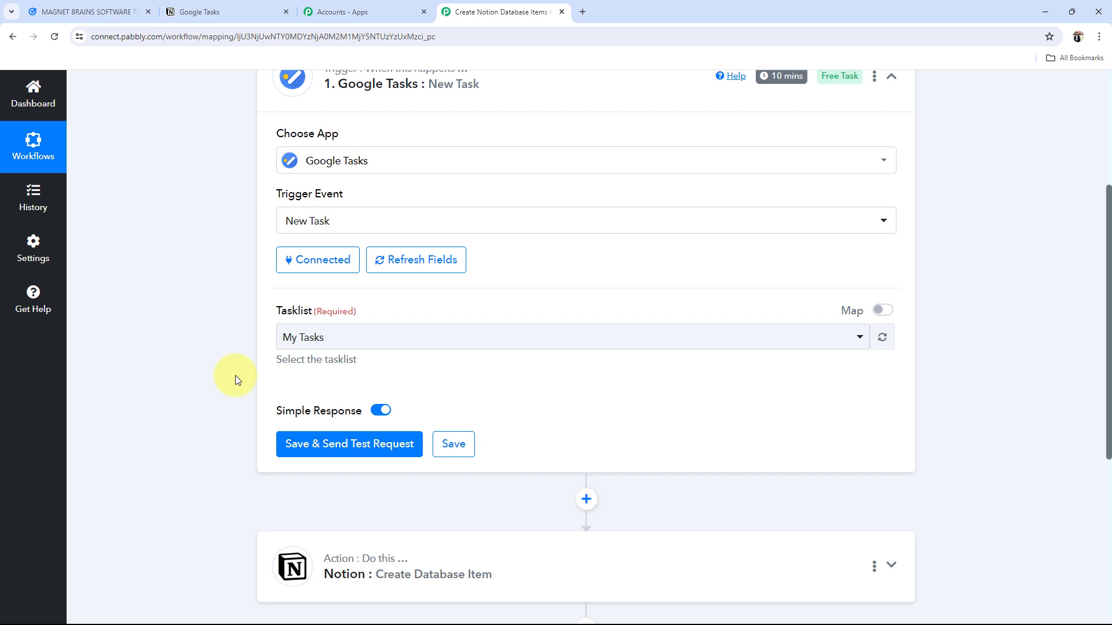
click(300, 453)
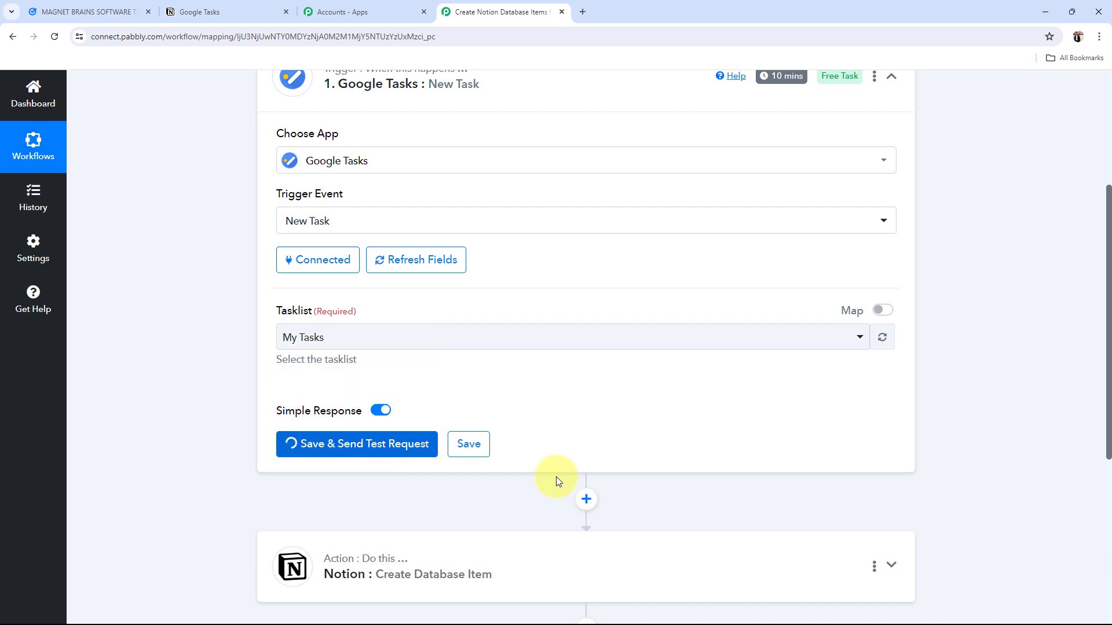
click(94, 11)
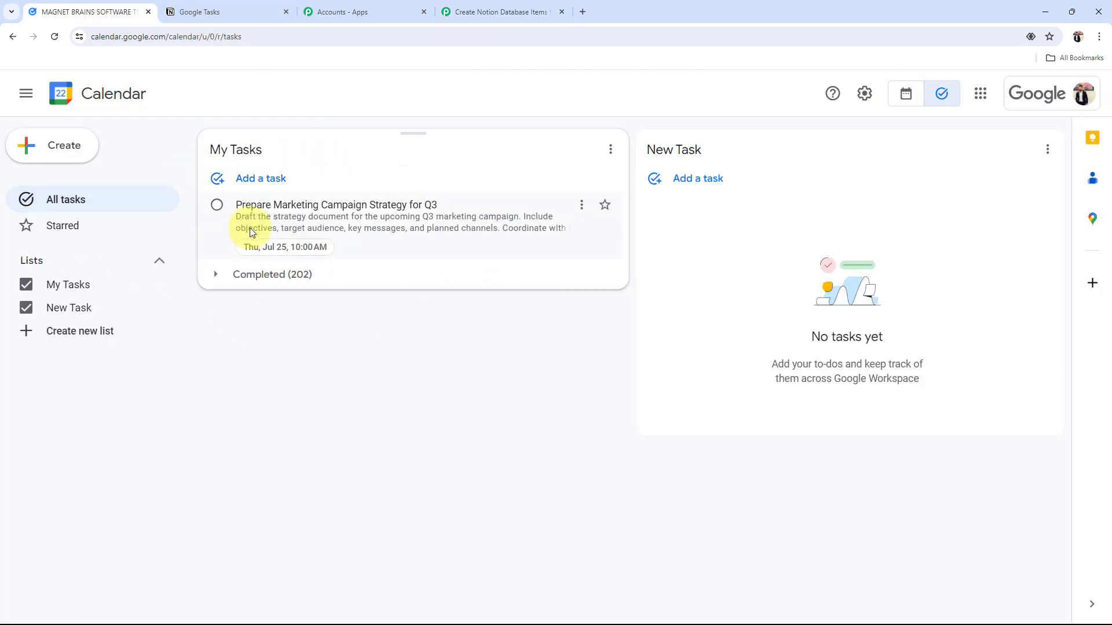
click(463, 10)
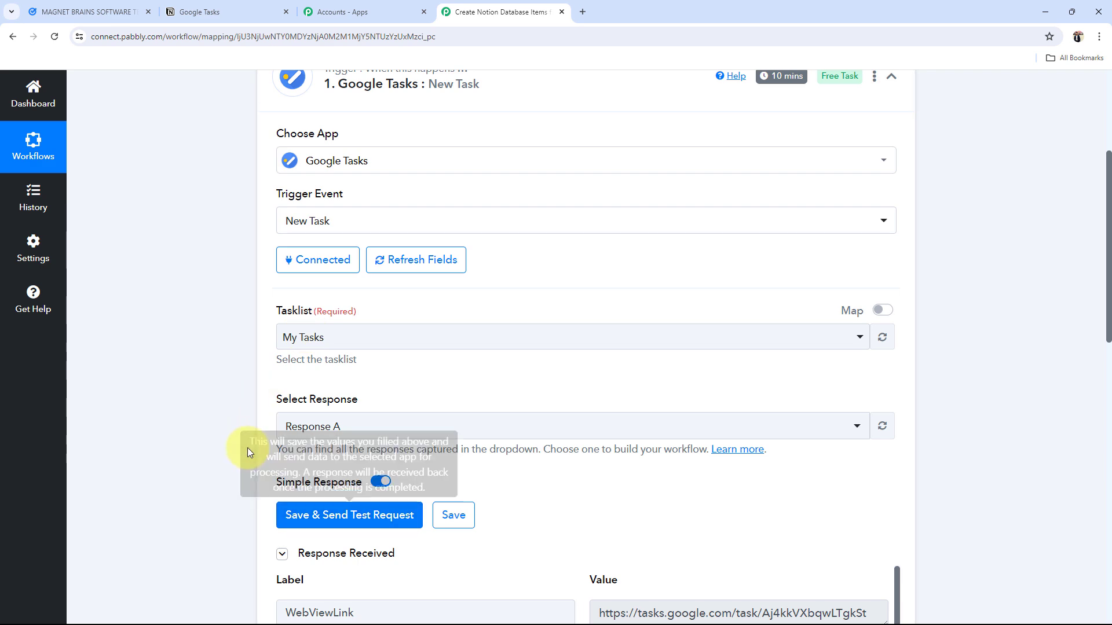
Examine the title, status, updated time, full notes and due date in the trigger's received response.
scroll(228, 439, down, 1)
scroll(228, 439, down, 5)
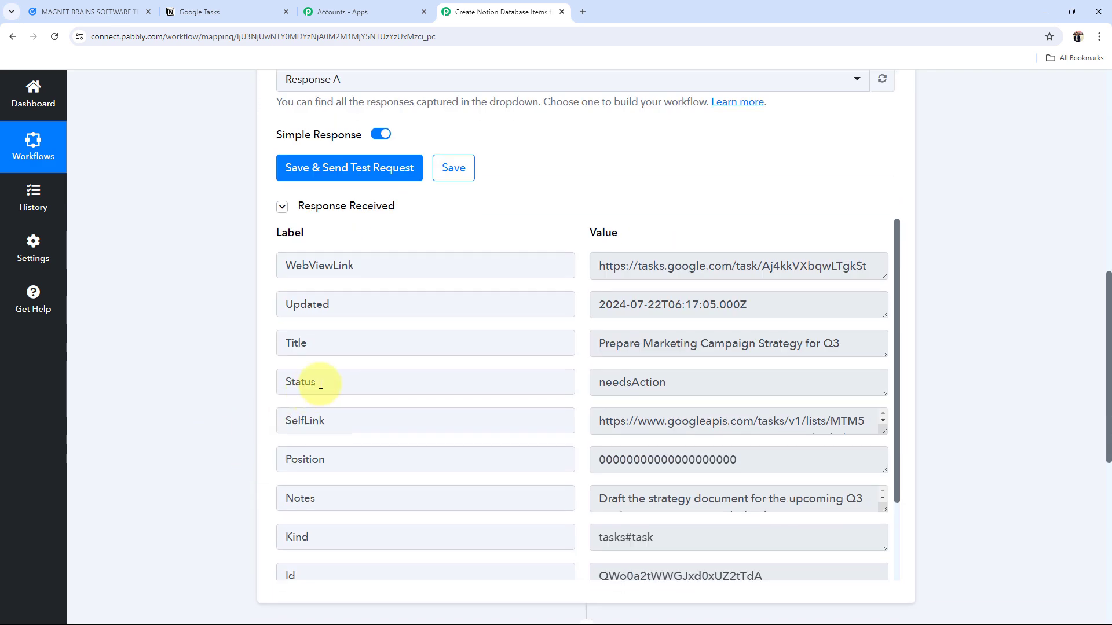
drag(601, 344, 795, 364)
click(803, 383)
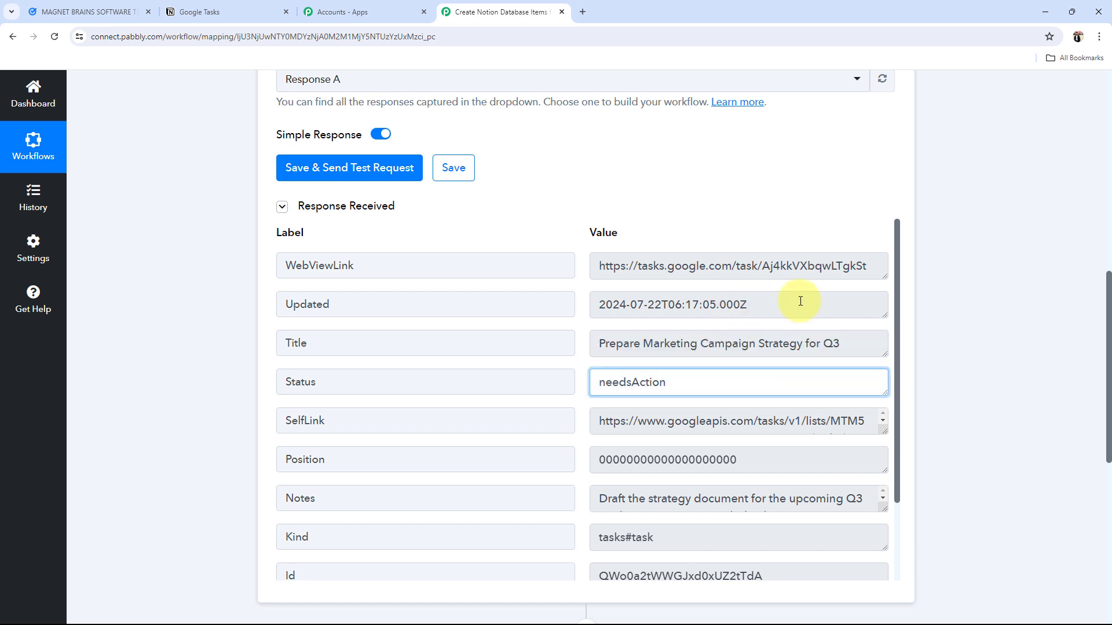
drag(803, 301, 559, 327)
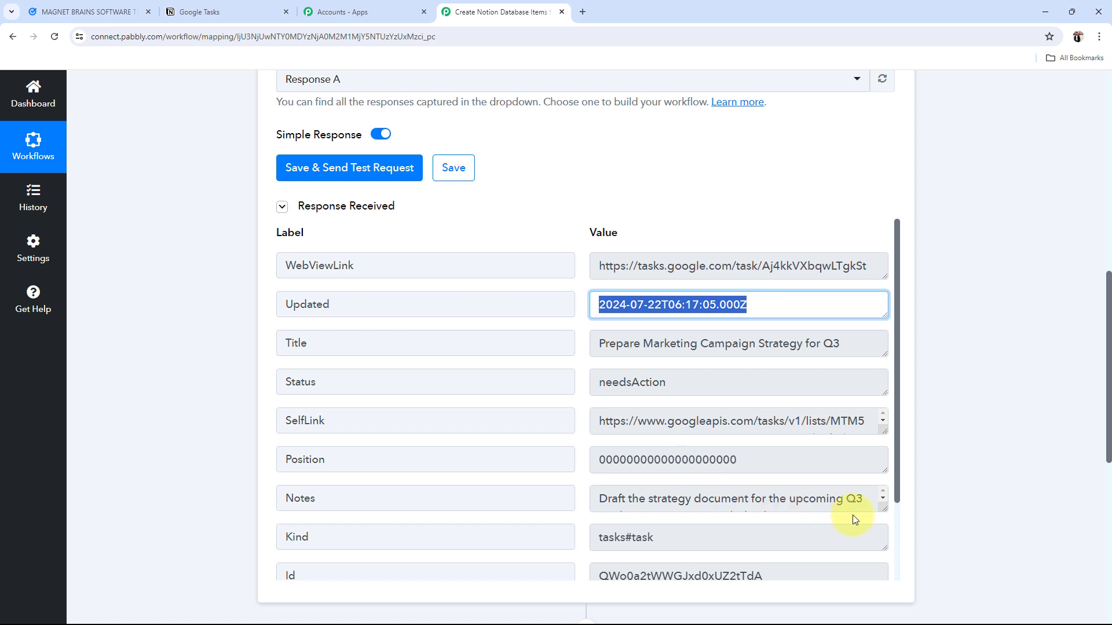
drag(884, 511, 790, 547)
scroll(737, 489, down, 3)
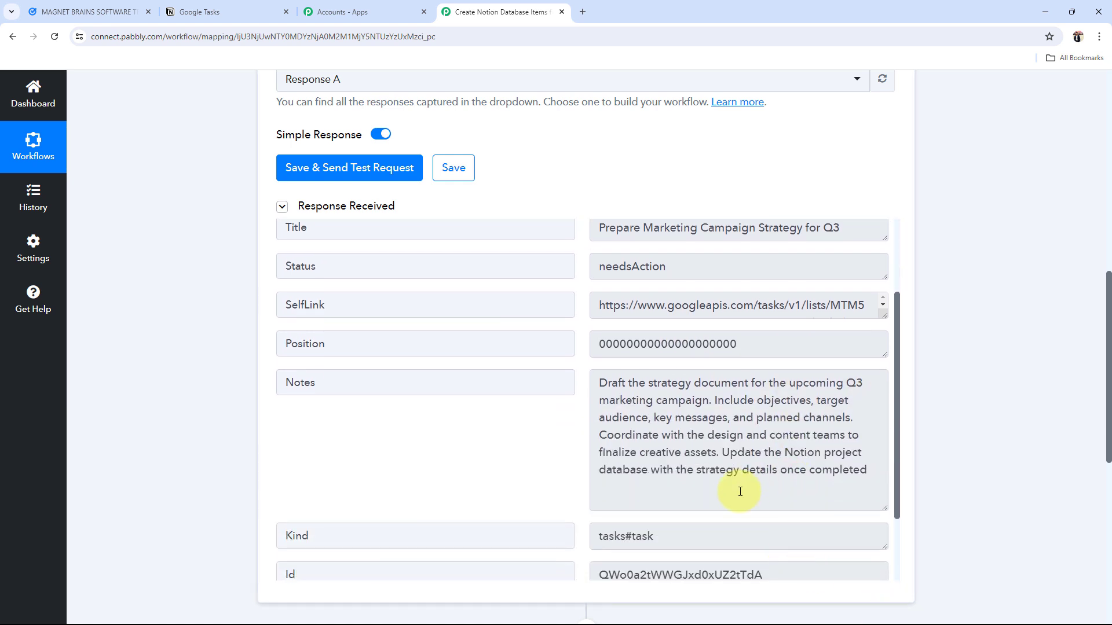
scroll(742, 495, down, 2)
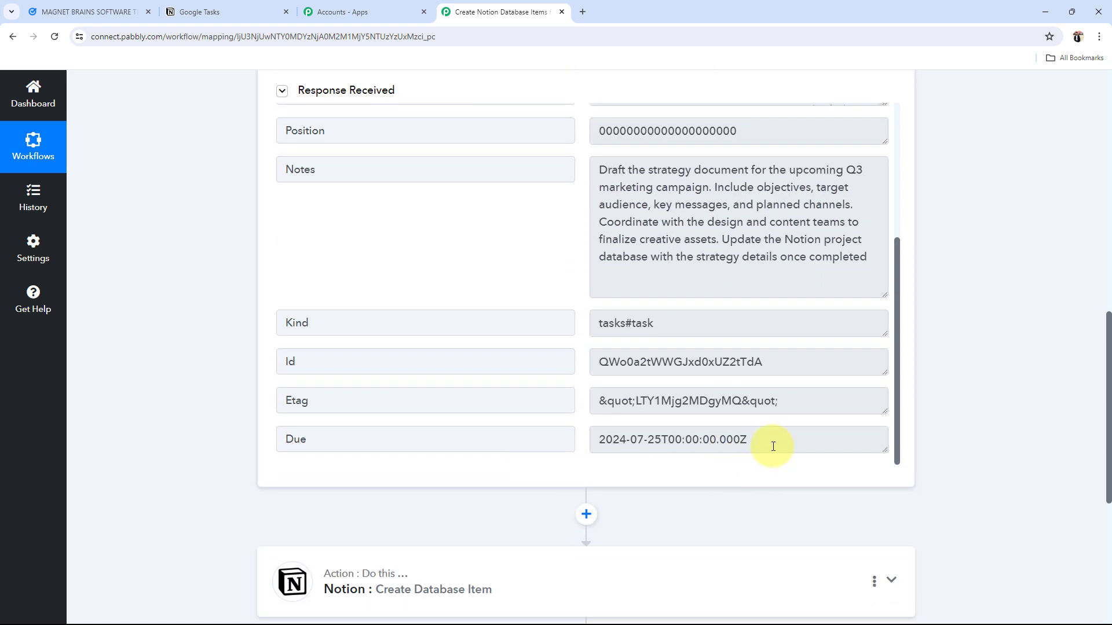
drag(773, 447, 639, 474)
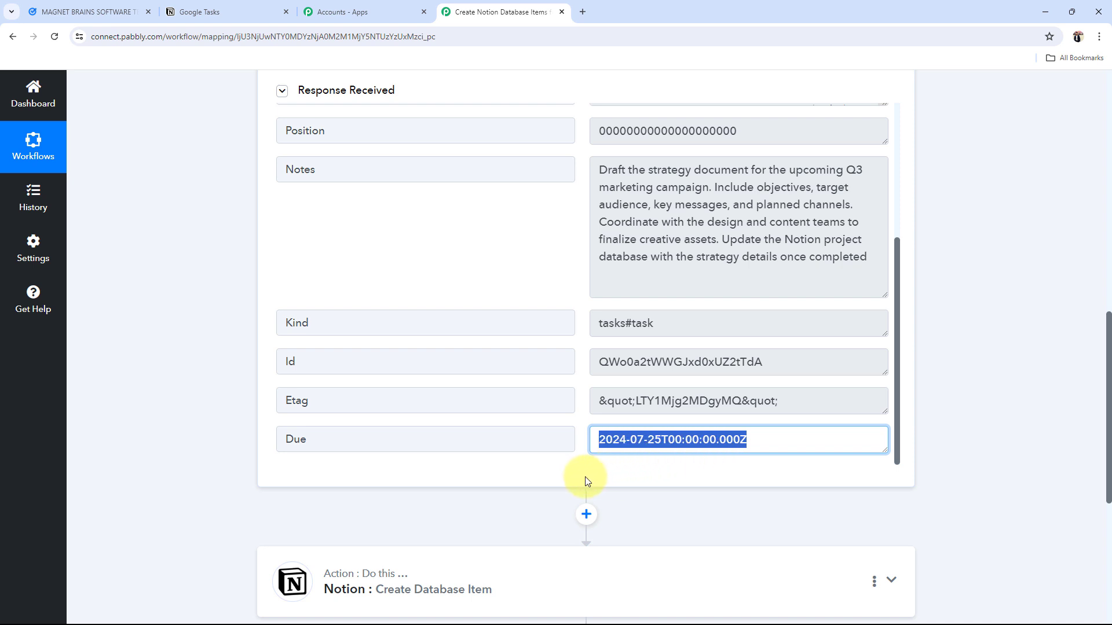
click(183, 446)
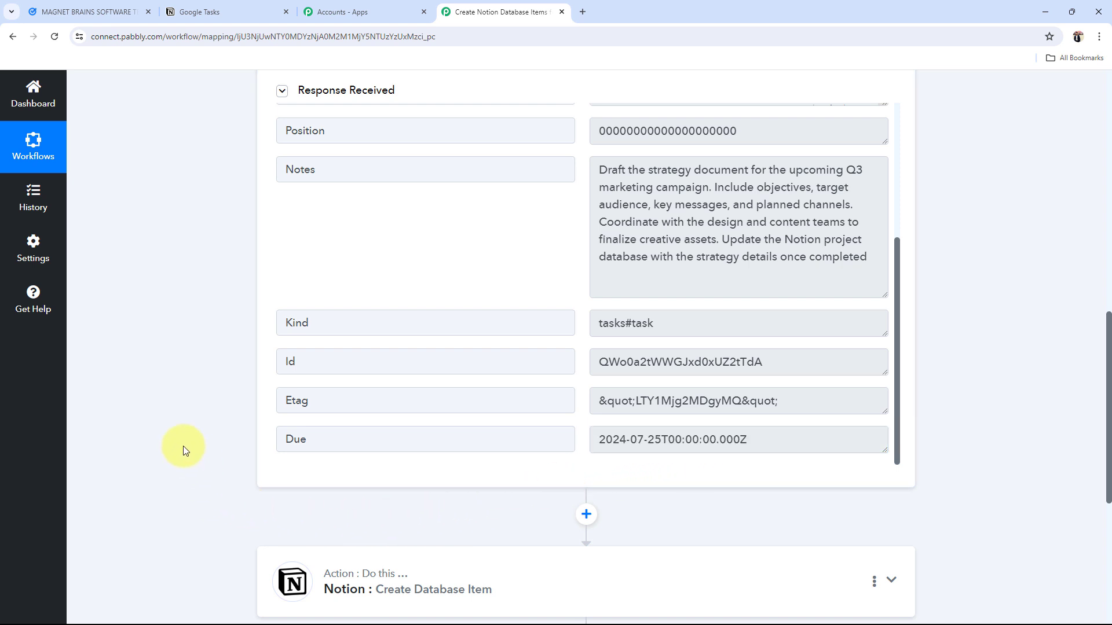
Recheck the task in Google Calendar, look over the Google Tasks trigger settings again in Pabbly Connect, and collapse the trigger.
scroll(183, 446, up, 10)
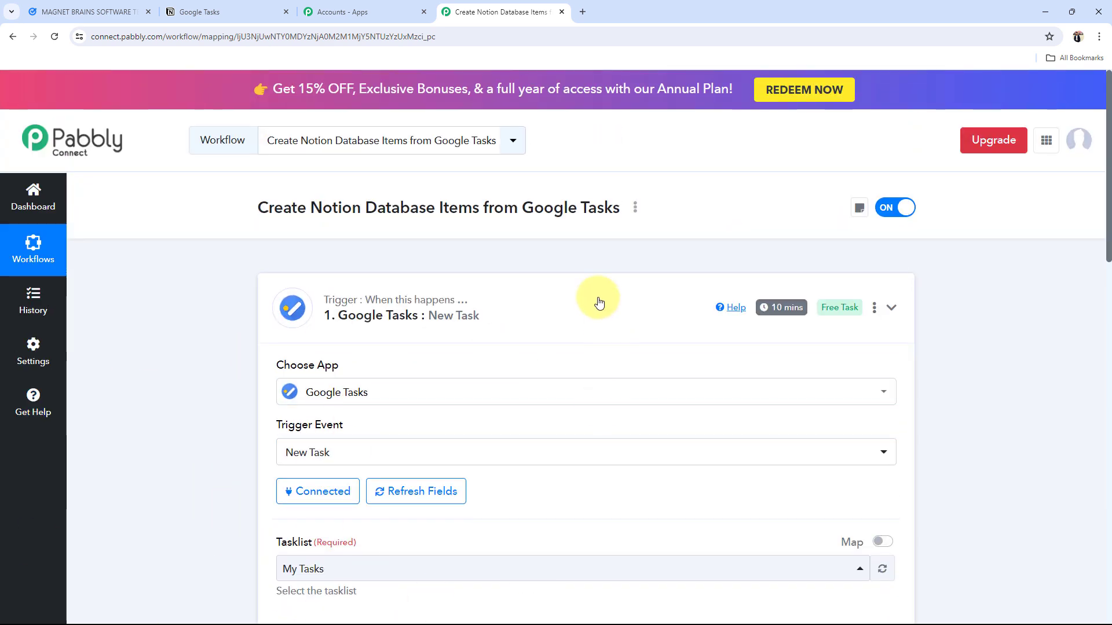
click(596, 301)
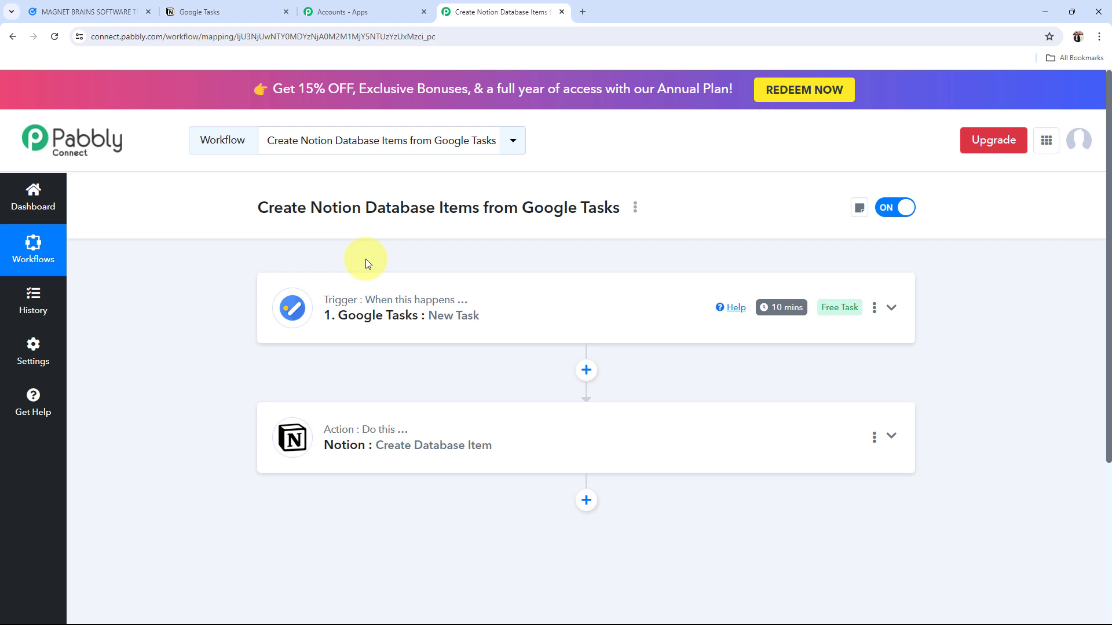
click(119, 12)
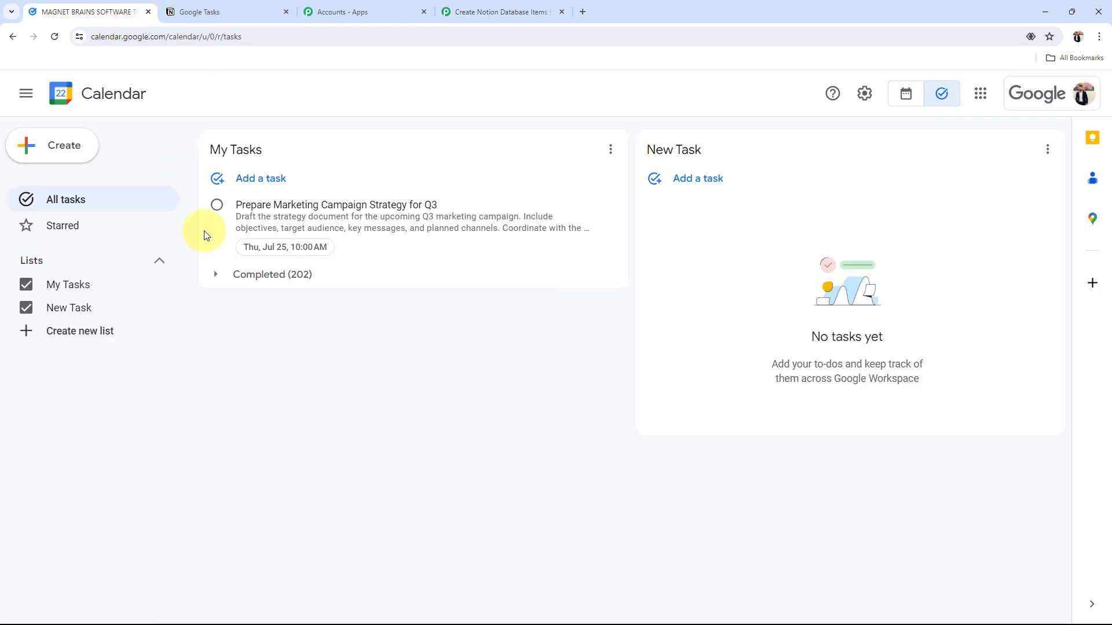
click(468, 16)
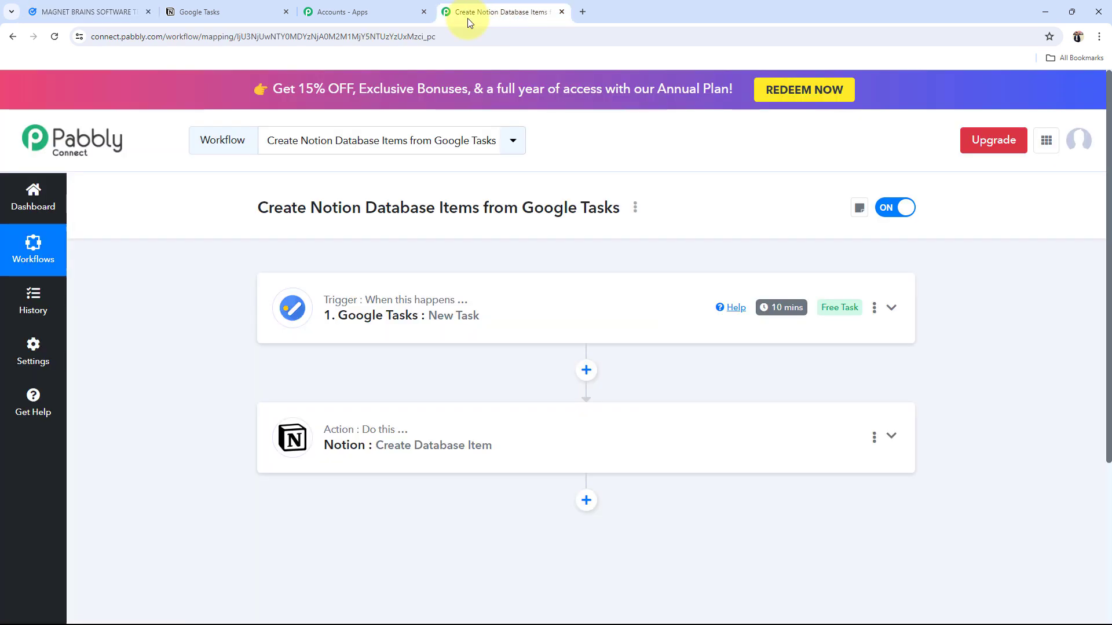
click(770, 305)
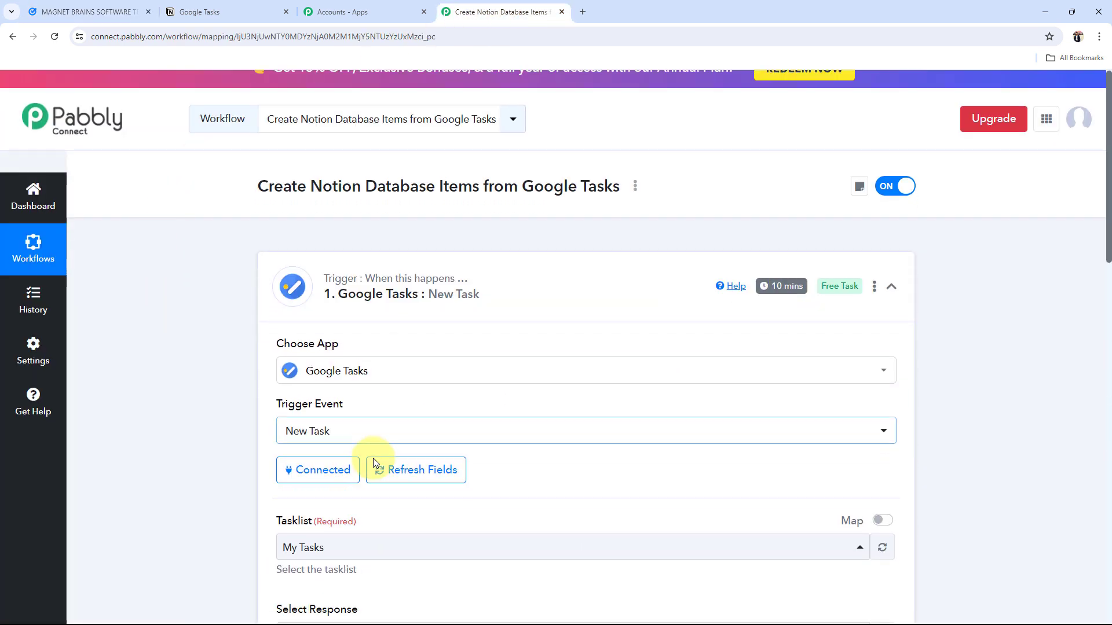
scroll(373, 459, down, 6)
scroll(372, 460, up, 10)
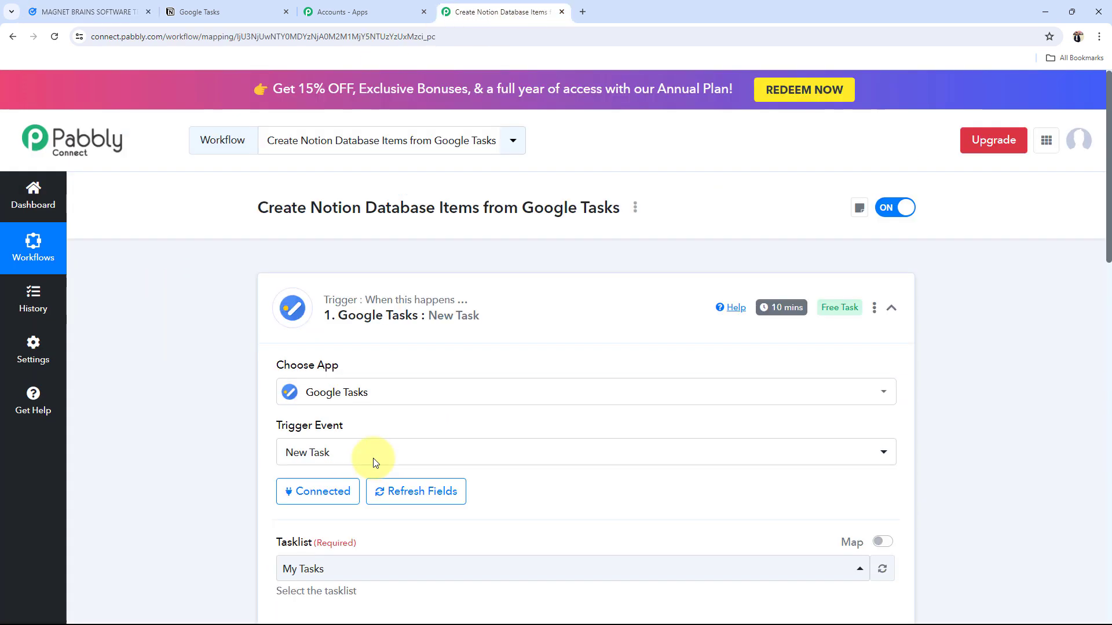
click(598, 313)
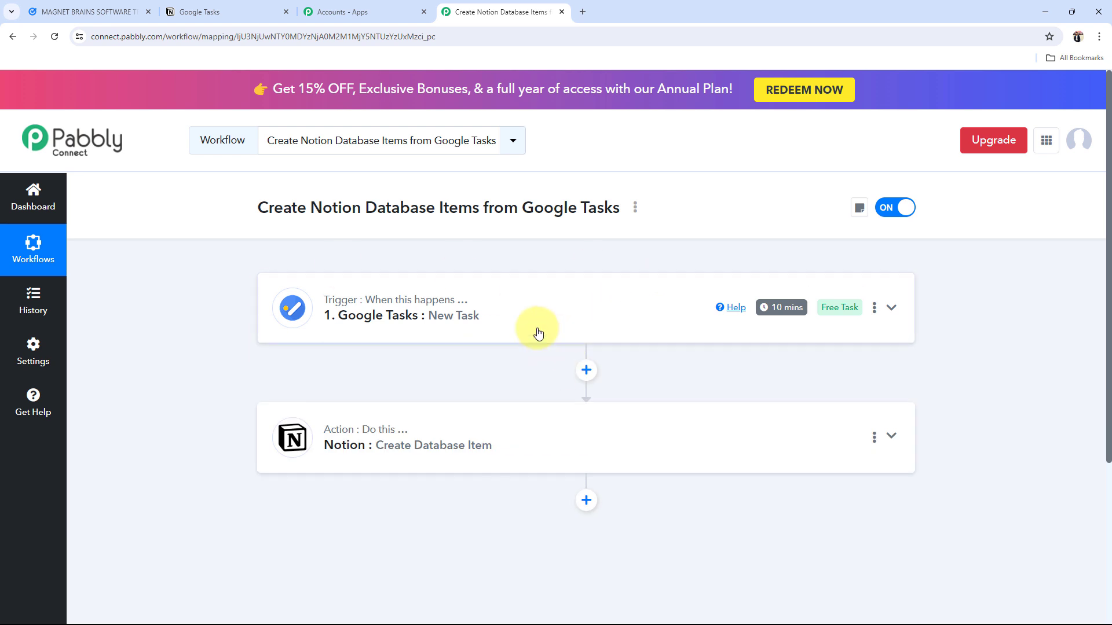
Open the Notion Create Database Item action and start a new connection with the Notion account.
click(401, 464)
scroll(393, 458, down, 4)
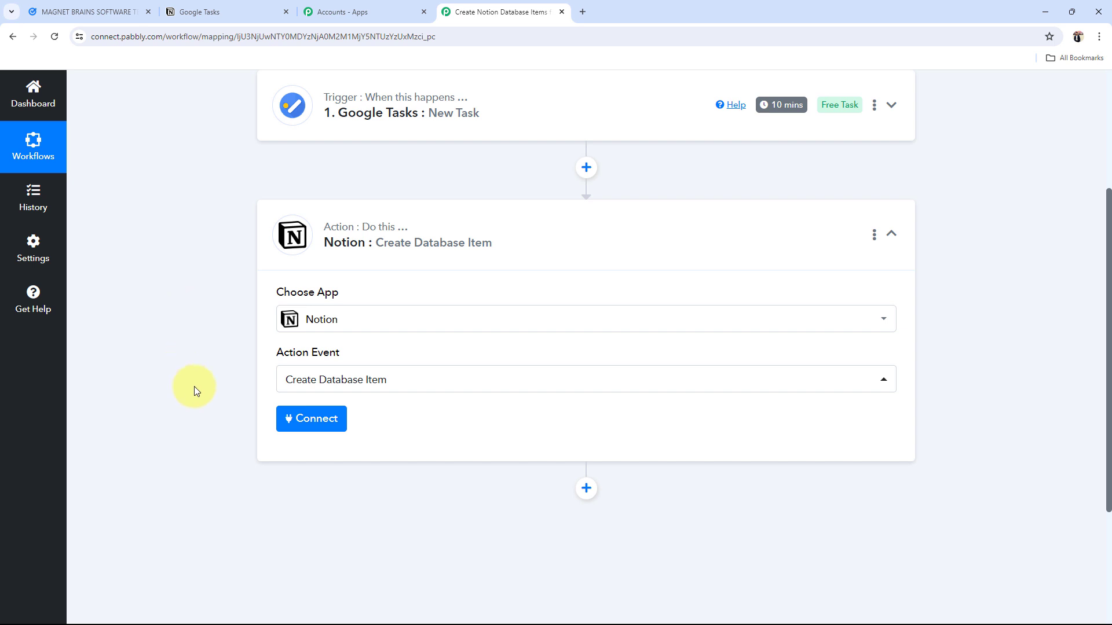
click(333, 420)
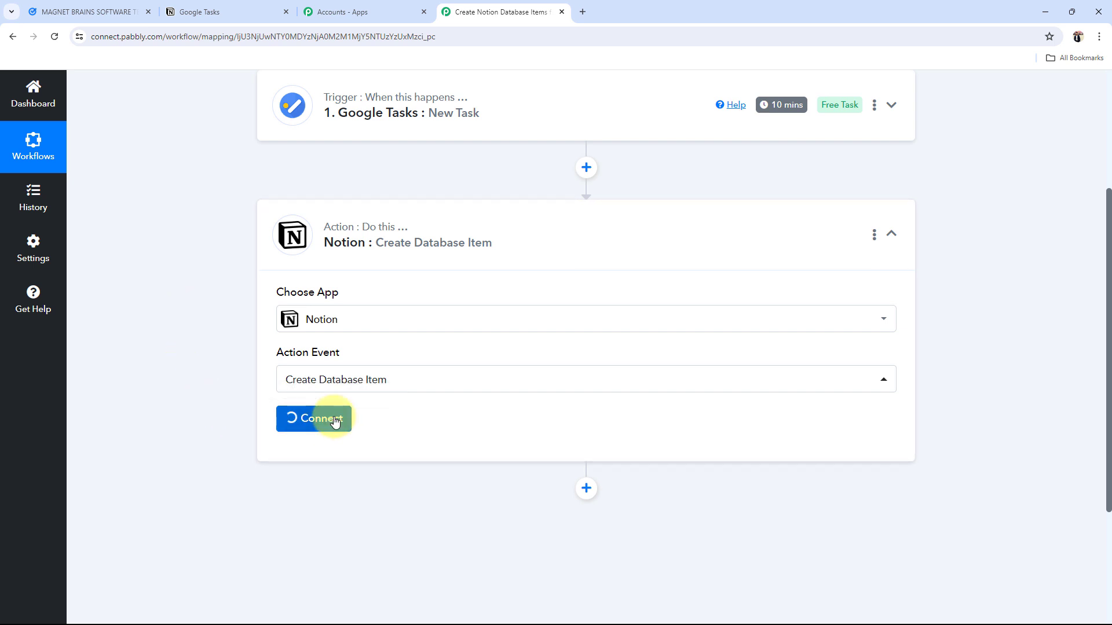
click(539, 220)
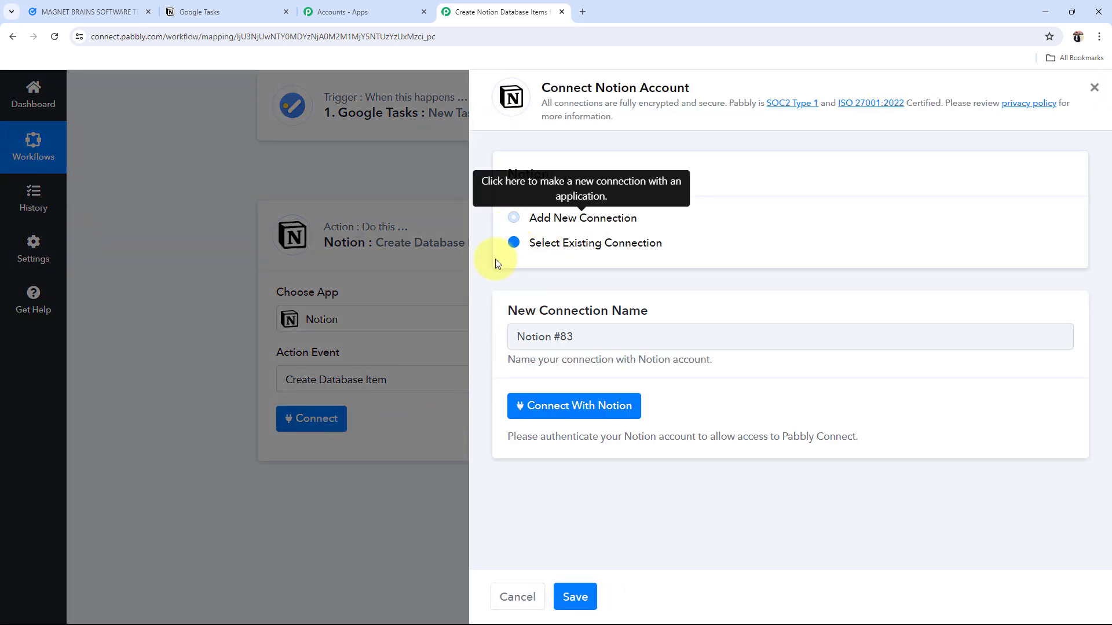
click(628, 405)
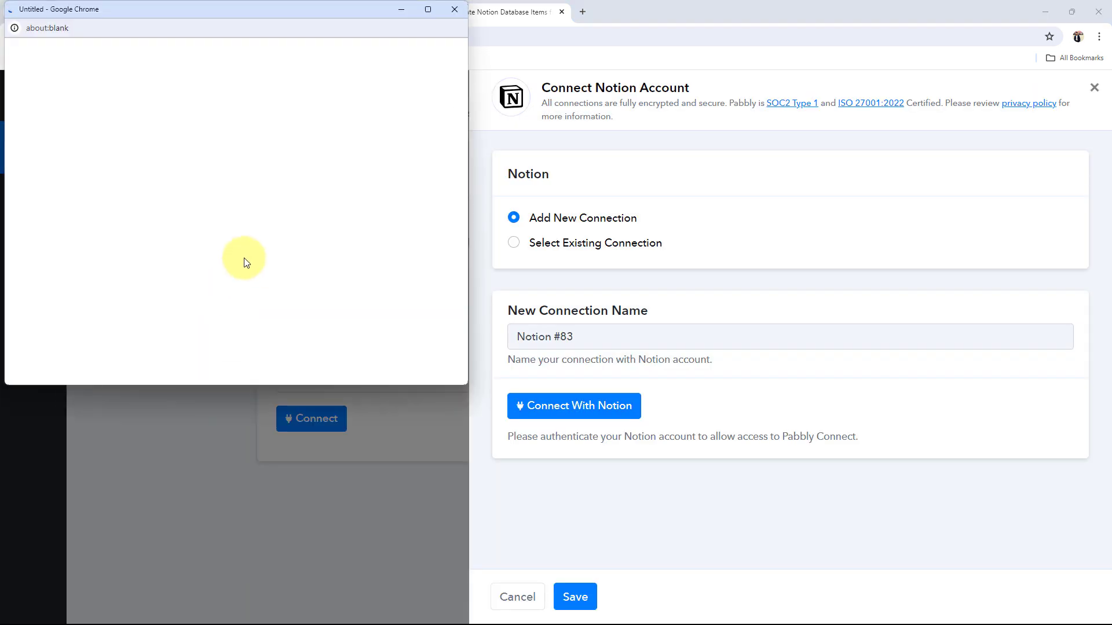
Authorize Pabbly Connect in Notion with access to only the Google Tasks page, deselecting every other page.
scroll(246, 262, down, 5)
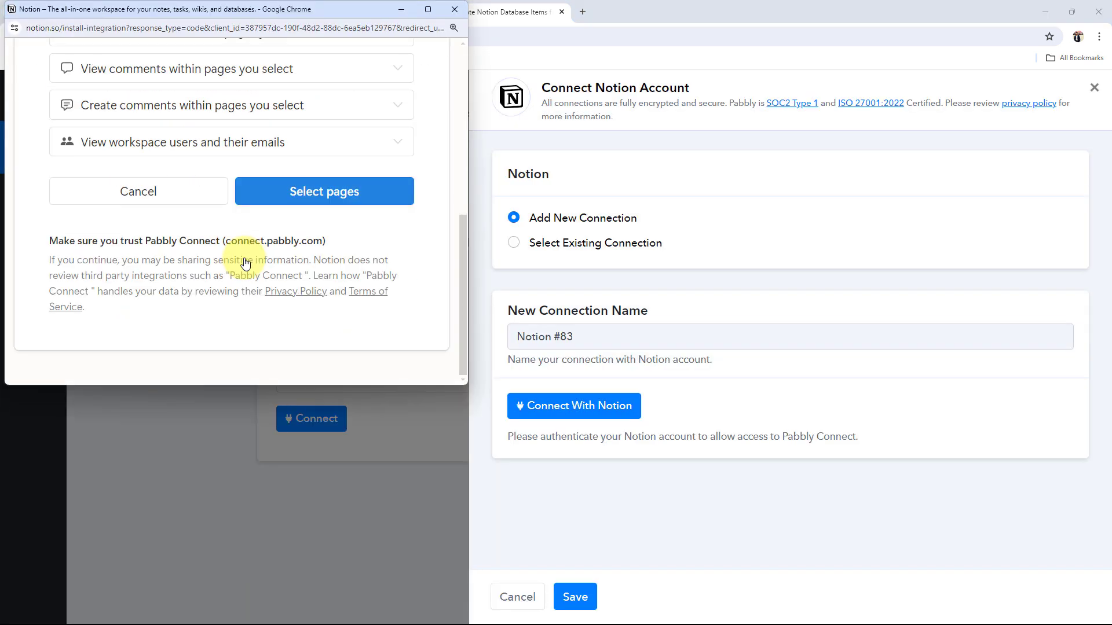
click(313, 206)
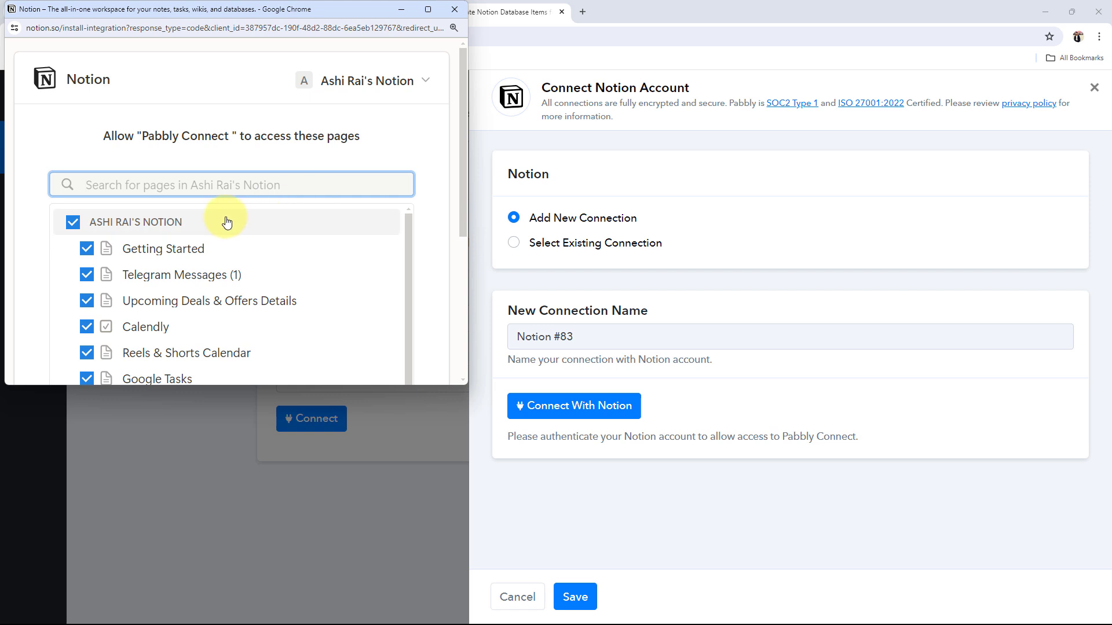
scroll(193, 313, down, 5)
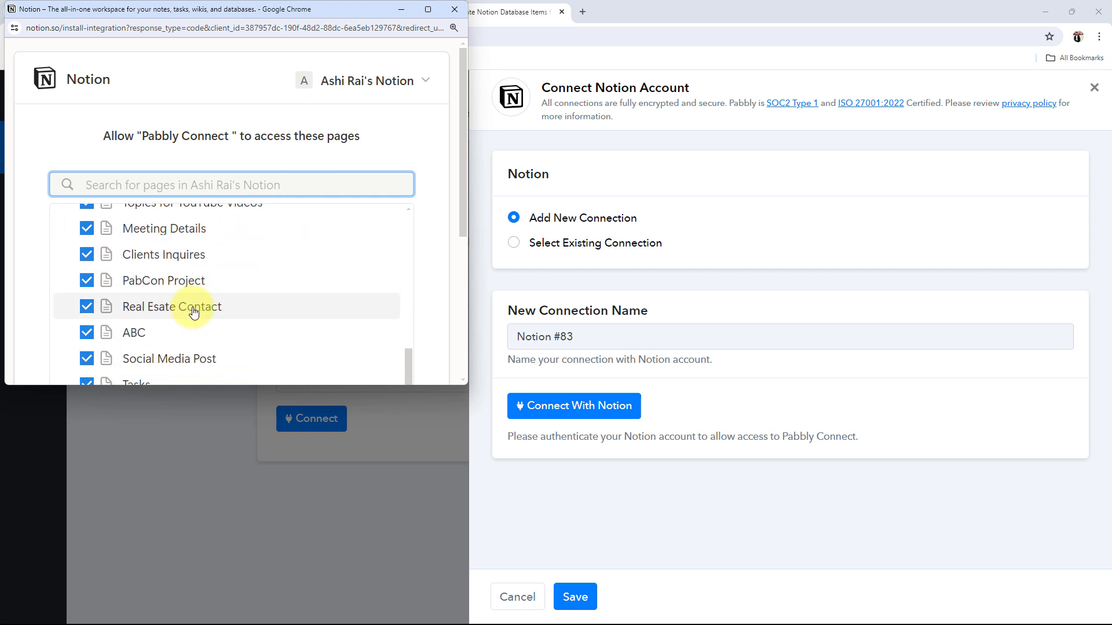
scroll(193, 313, down, 3)
scroll(194, 313, up, 10)
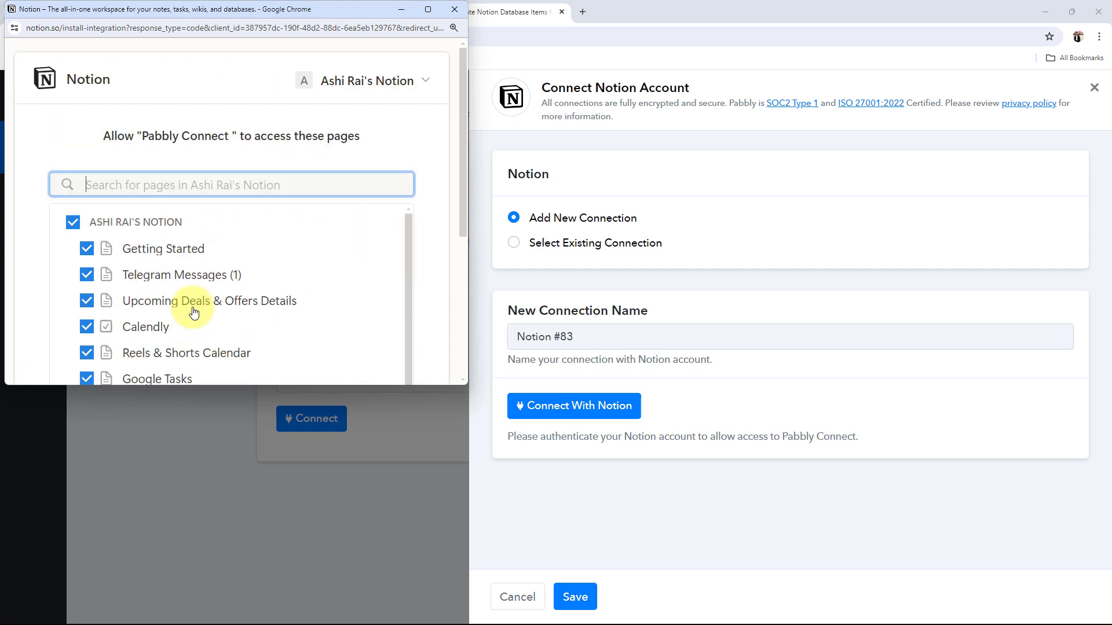
click(68, 228)
scroll(193, 293, down, 1)
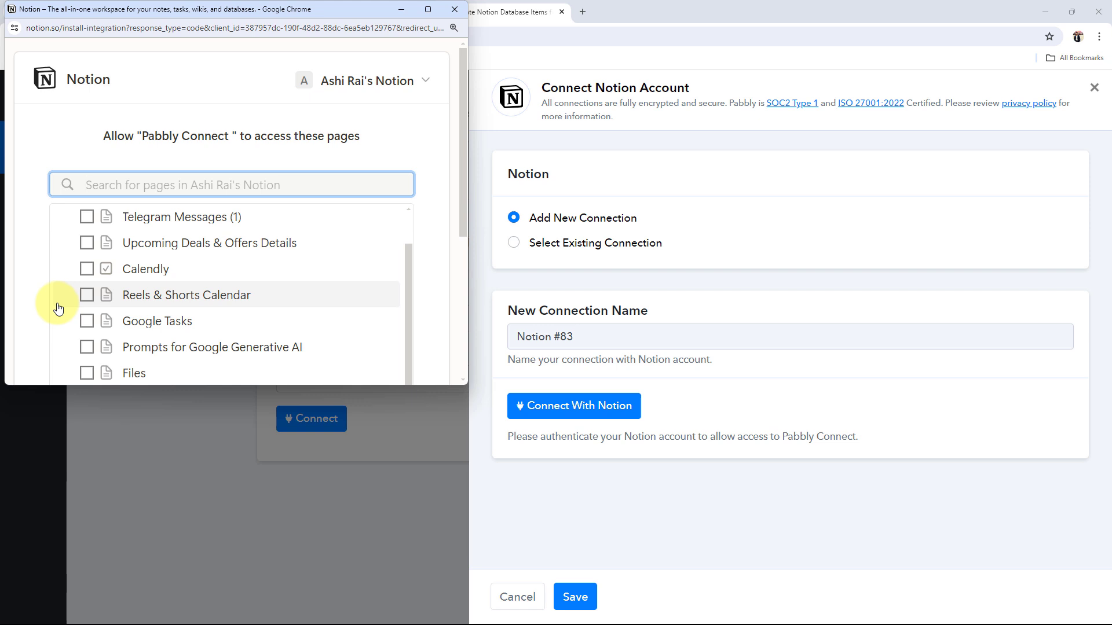
click(86, 322)
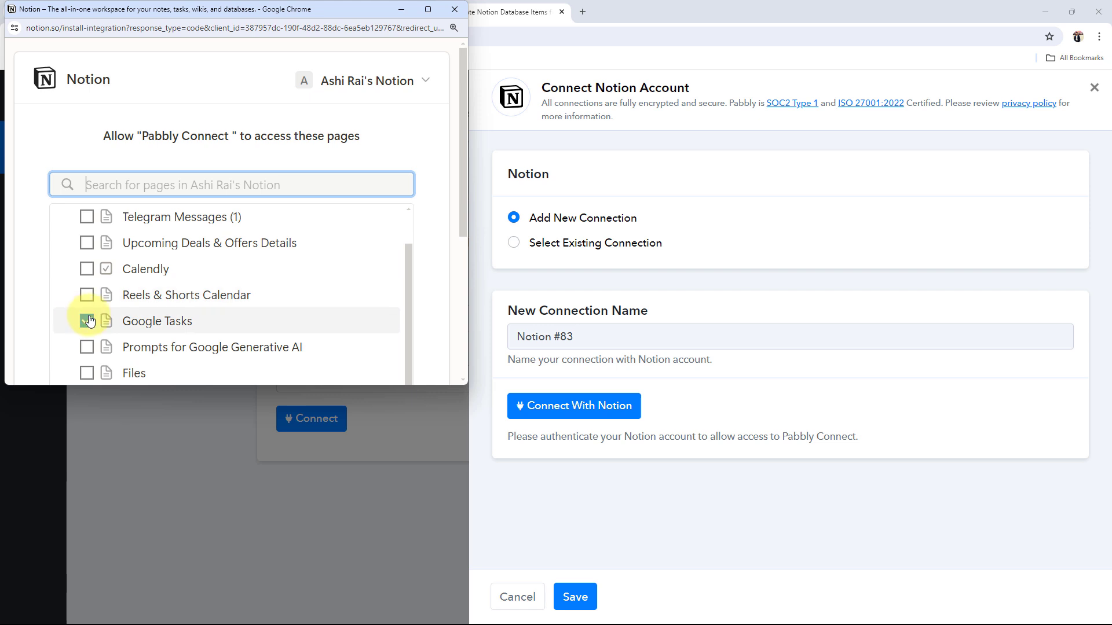
scroll(174, 296, down, 3)
scroll(367, 332, down, 5)
click(323, 315)
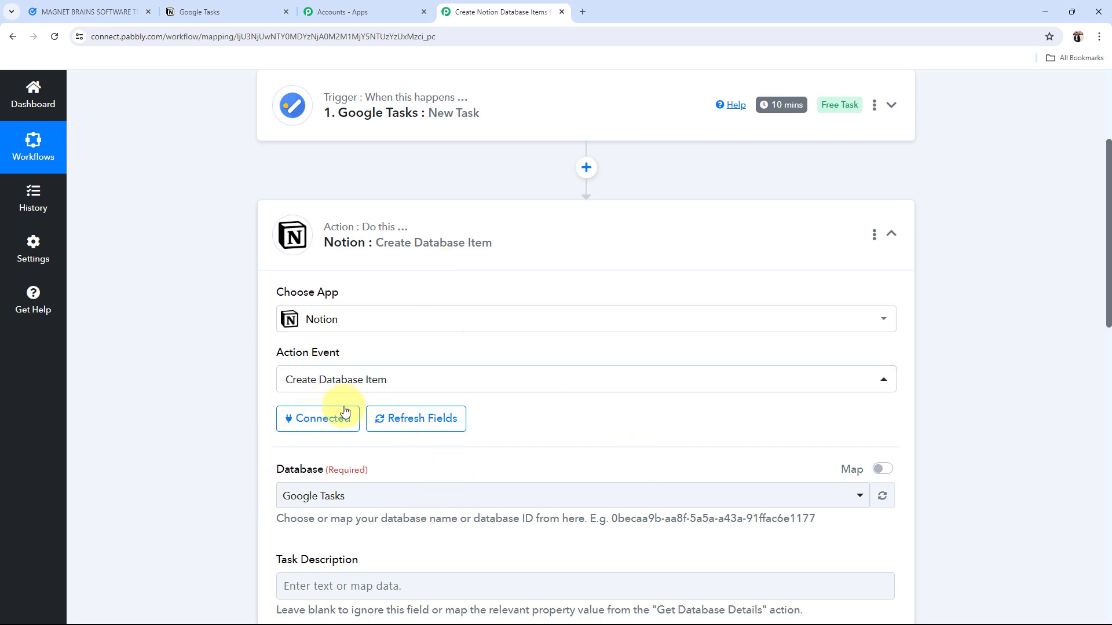
Select Google Tasks as the database for the Notion action.
scroll(391, 388, down, 3)
click(293, 323)
click(303, 407)
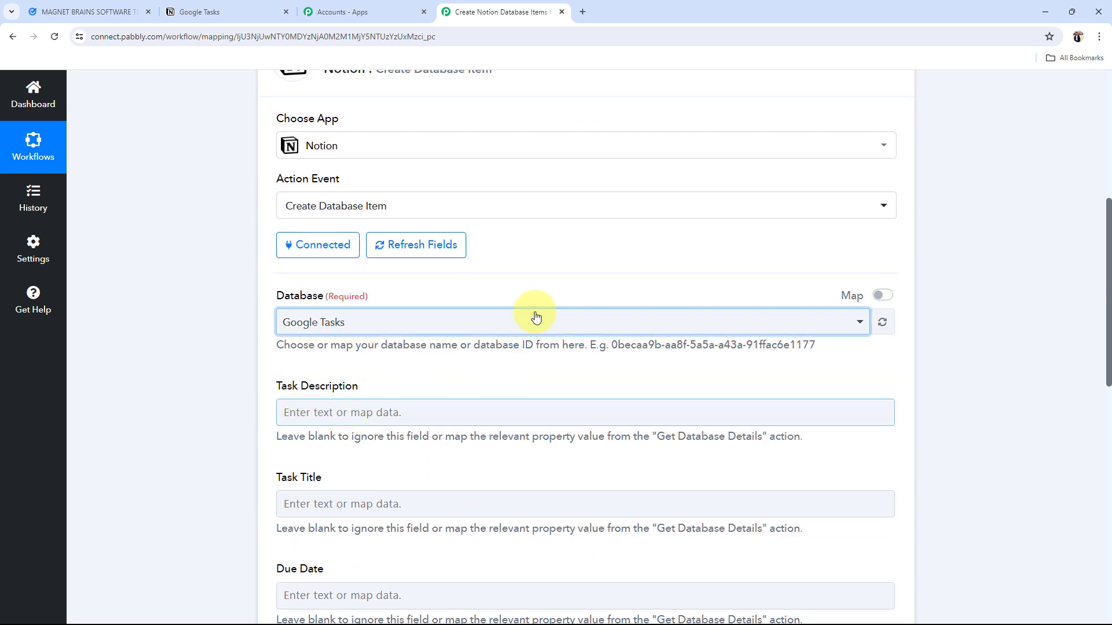
Check the columns of the Google Tasks table in Notion and compare them with the action's Task Description, Task Title, Due Date and Content fields in Pabbly Connect.
click(112, 10)
click(199, 11)
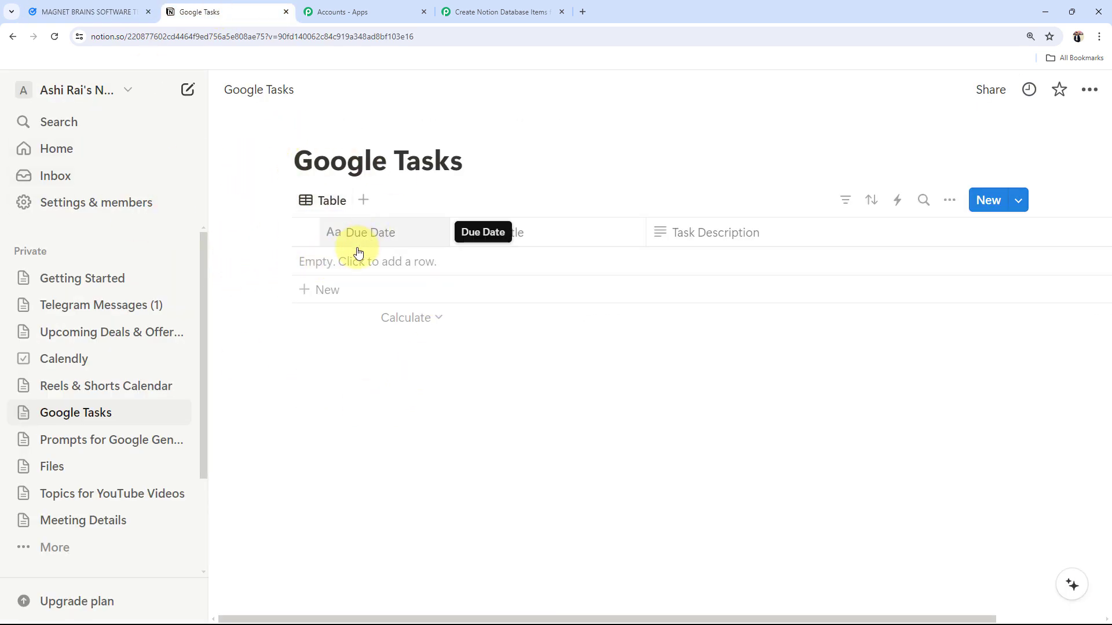
click(468, 9)
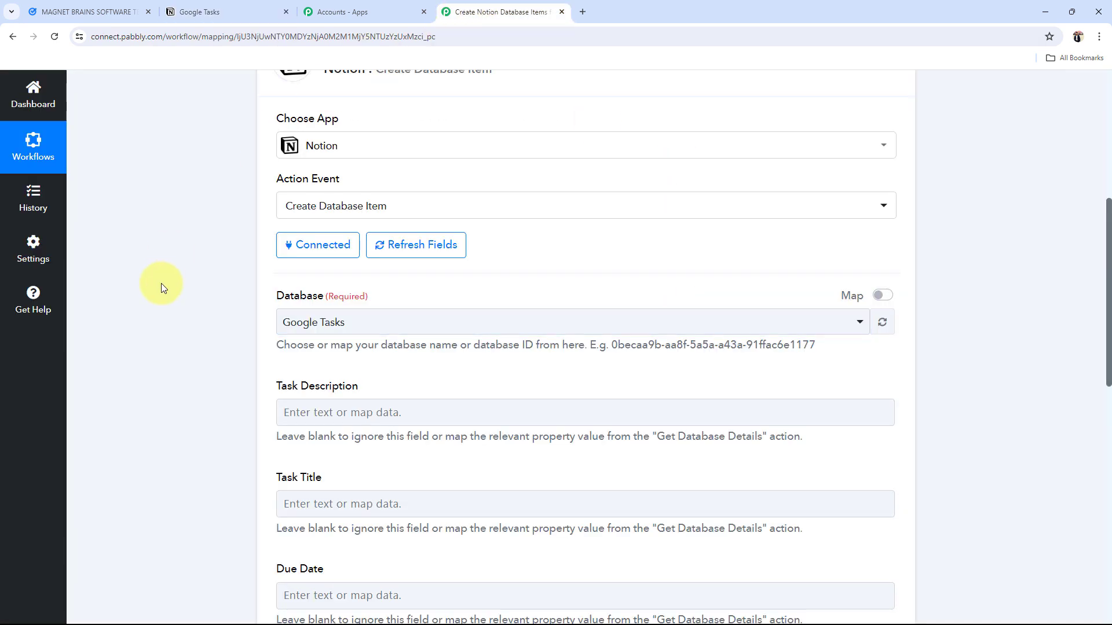
scroll(260, 325, down, 3)
scroll(332, 429, up, 2)
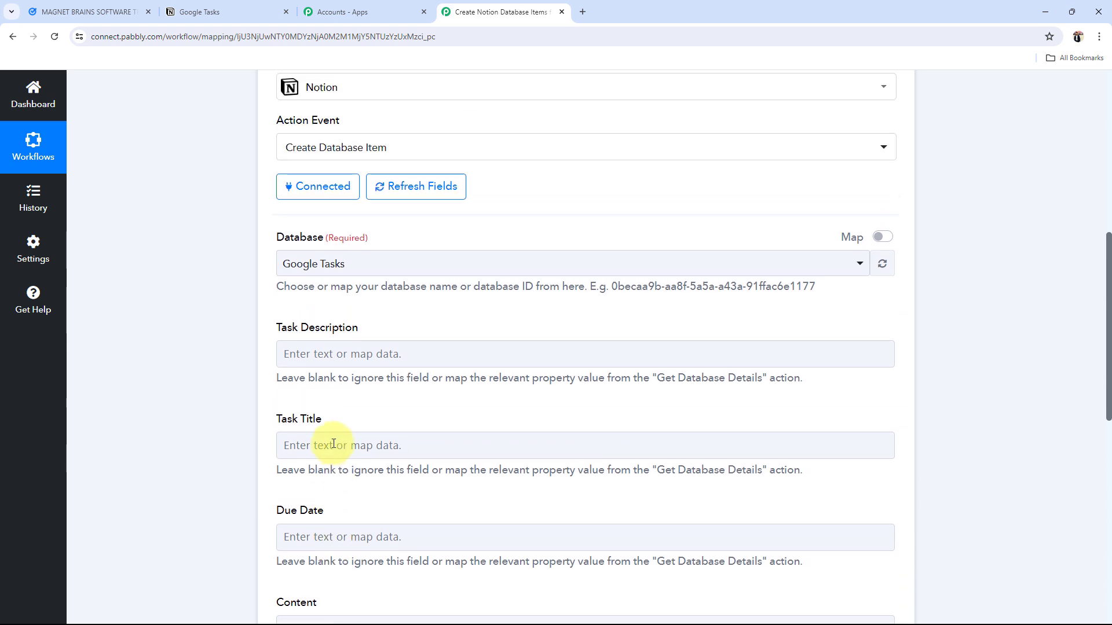
drag(273, 329, 553, 329)
drag(274, 421, 509, 423)
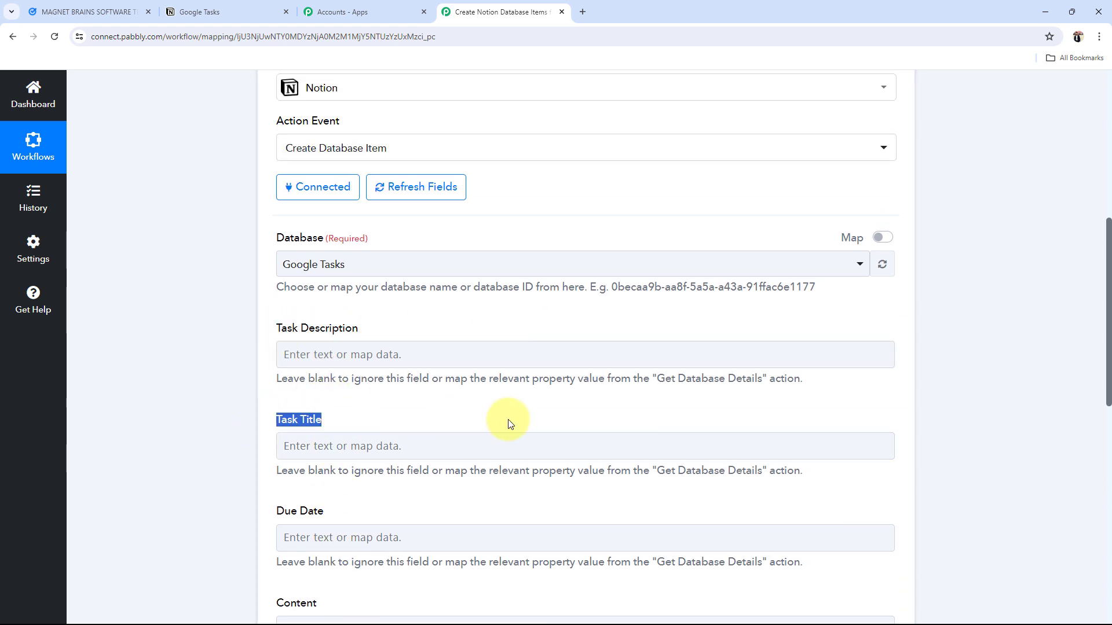
drag(273, 512, 538, 512)
scroll(260, 517, down, 2)
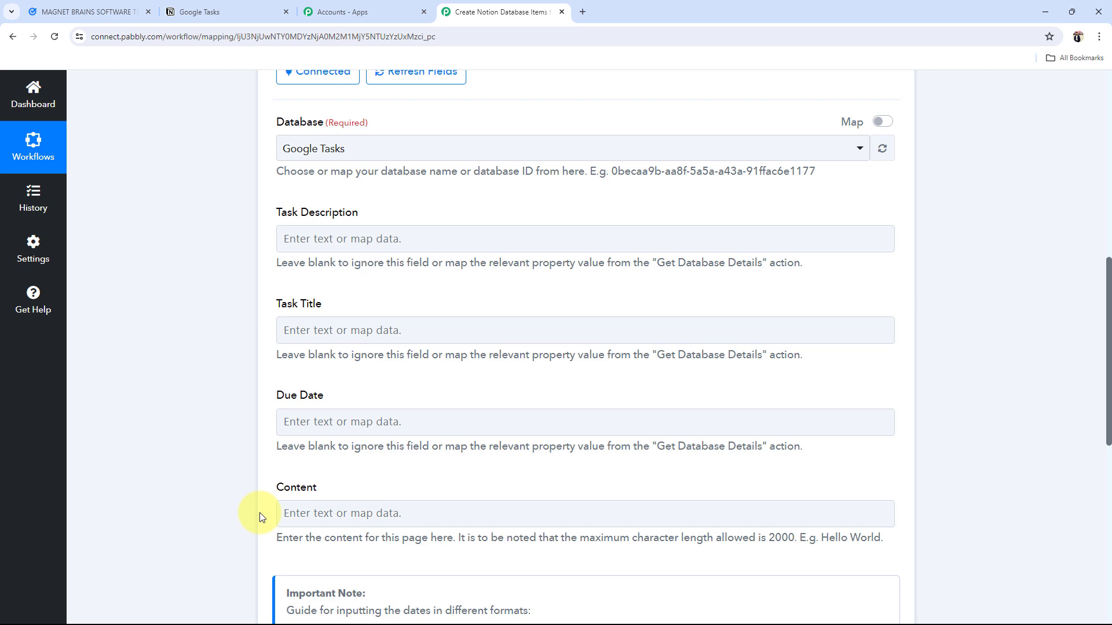
scroll(260, 517, down, 3)
scroll(260, 517, up, 14)
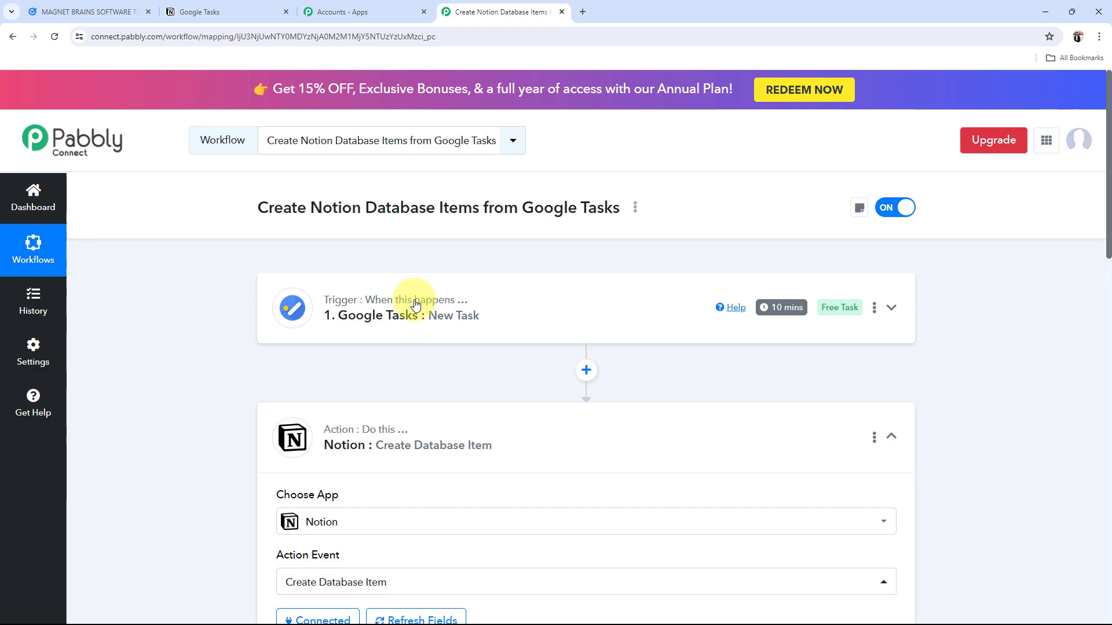
Reopen the Google Tasks trigger, review the notes and due date in its received response, and collapse it again.
click(416, 305)
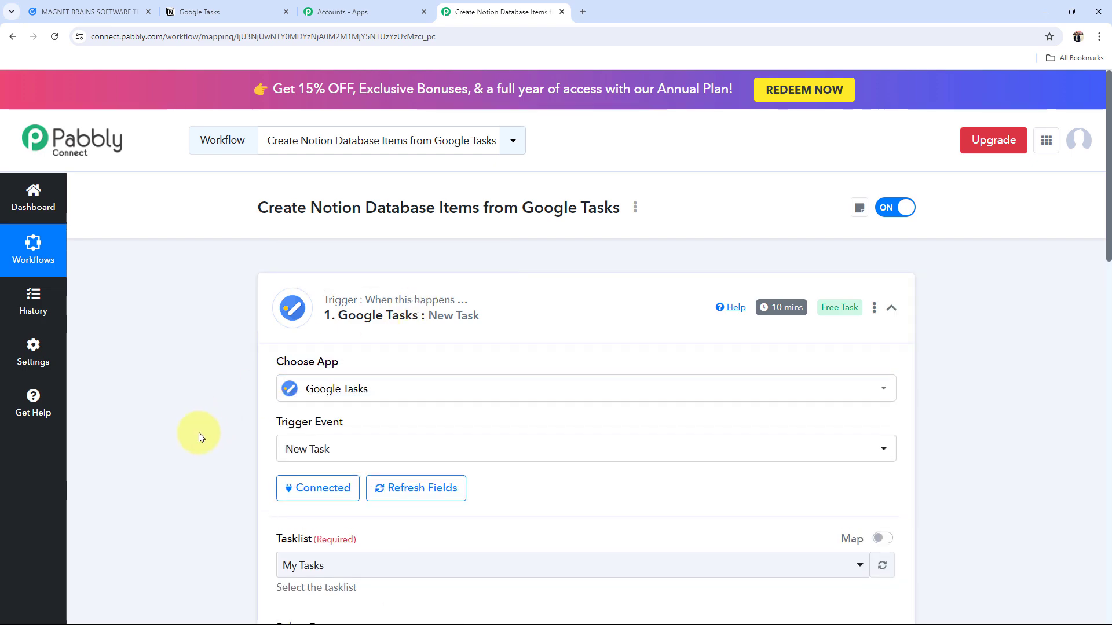
scroll(194, 446, down, 10)
drag(628, 233, 285, 402)
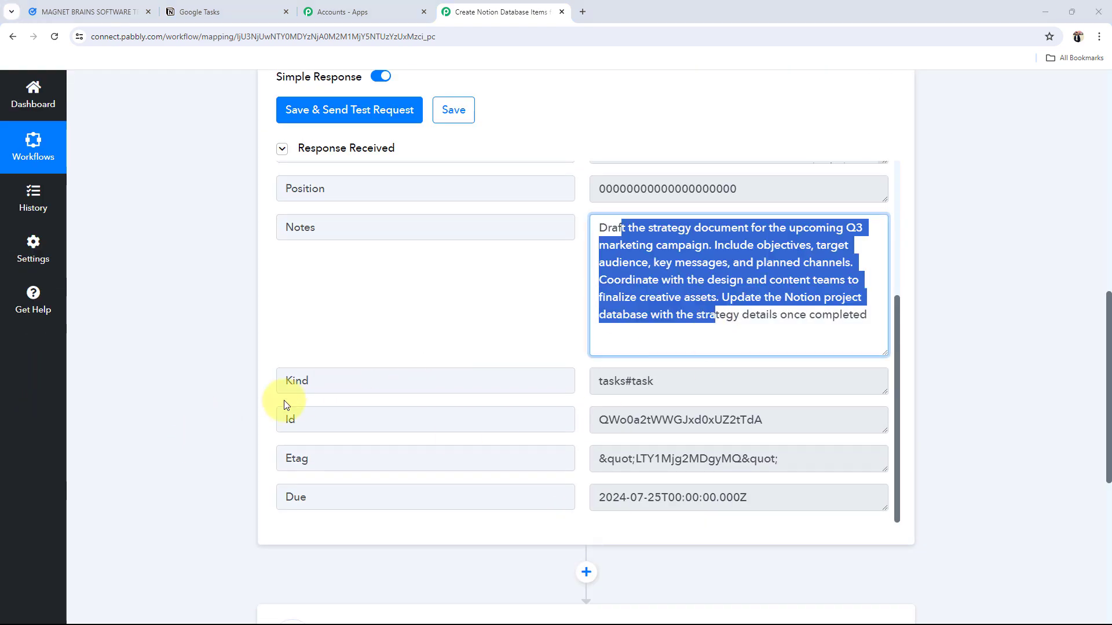
click(207, 408)
scroll(211, 409, down, 6)
click(353, 316)
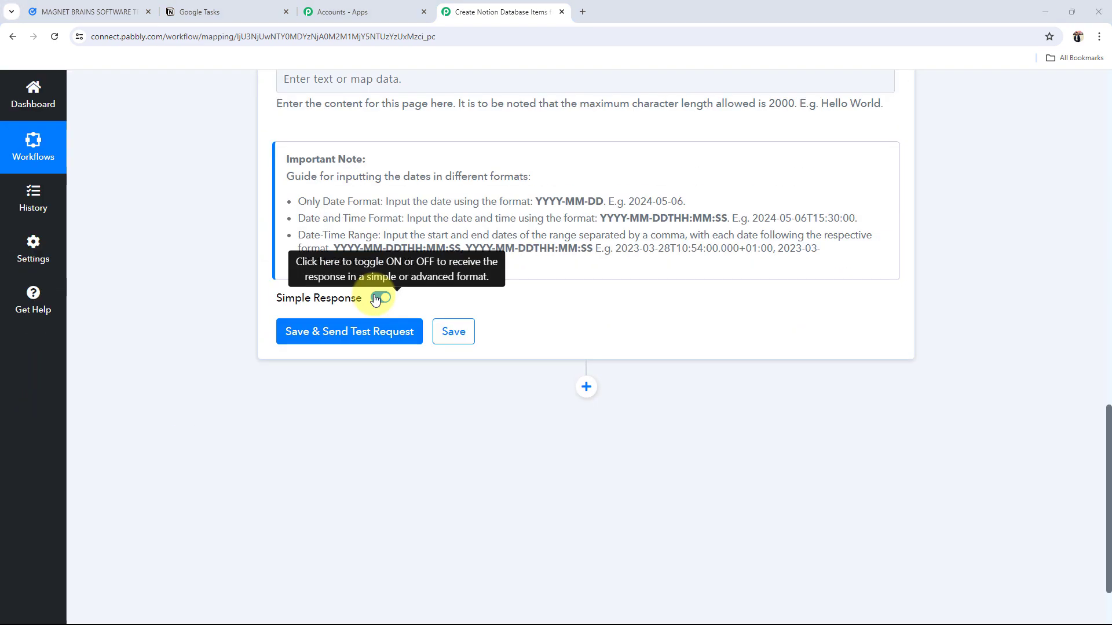
scroll(376, 295, up, 2)
scroll(282, 517, down, 3)
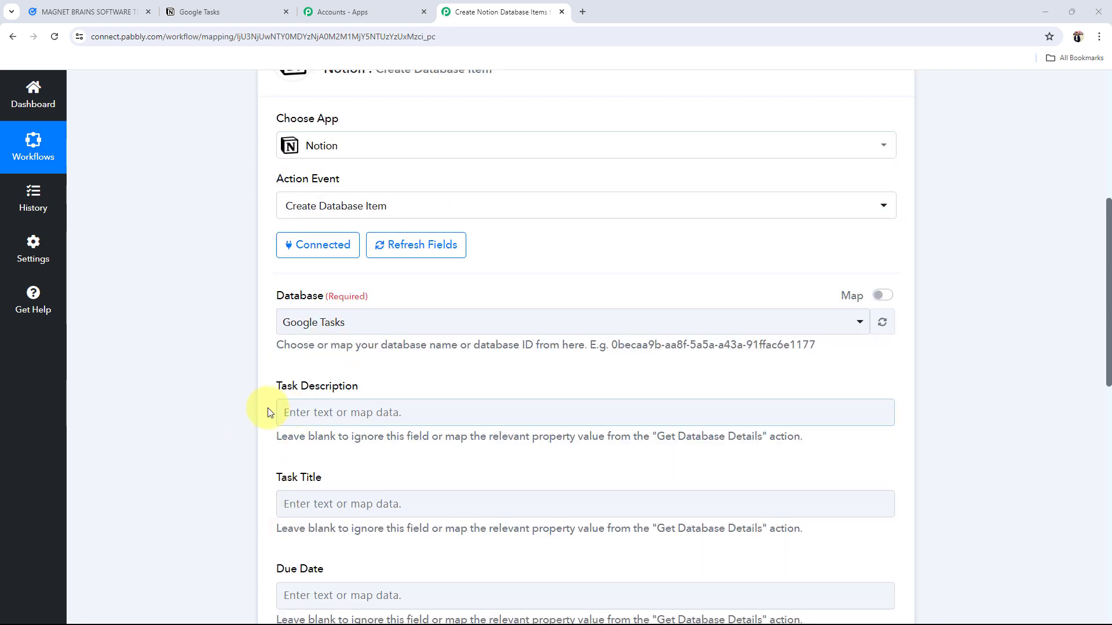
Map the Notes value from the Google Tasks trigger to the Notion action's Task Description field.
scroll(222, 395, down, 3)
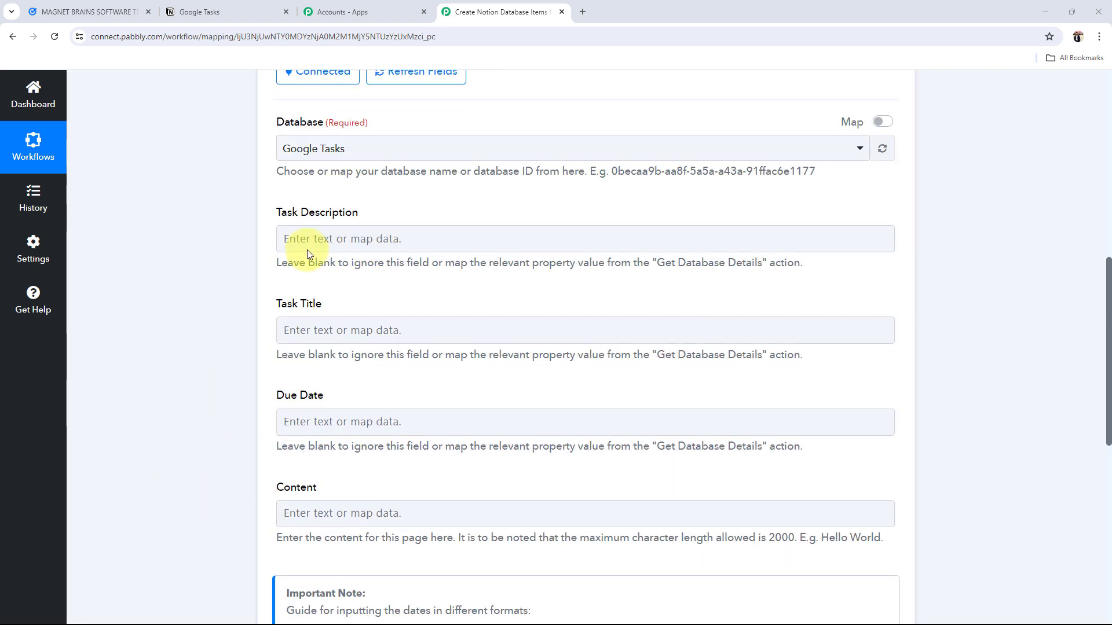
click(307, 250)
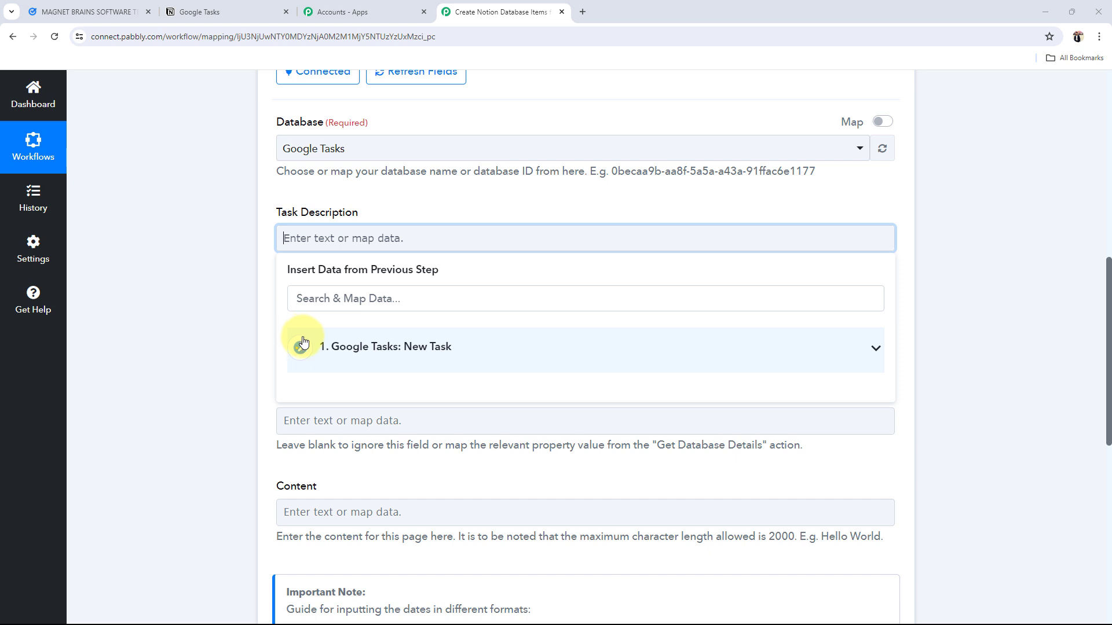
click(873, 349)
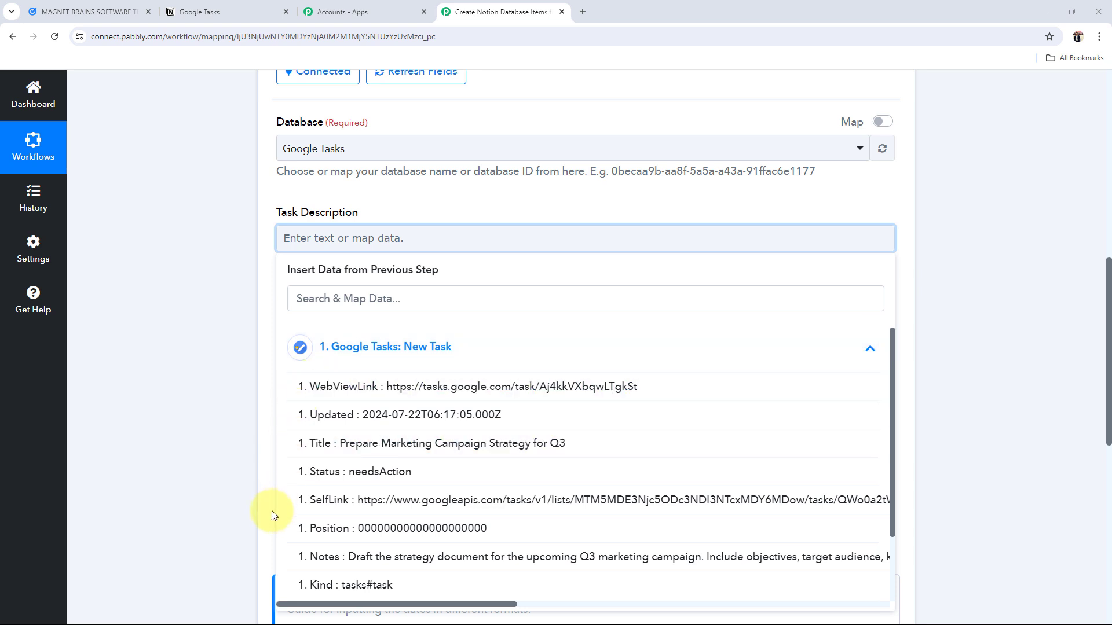
scroll(445, 484, down, 2)
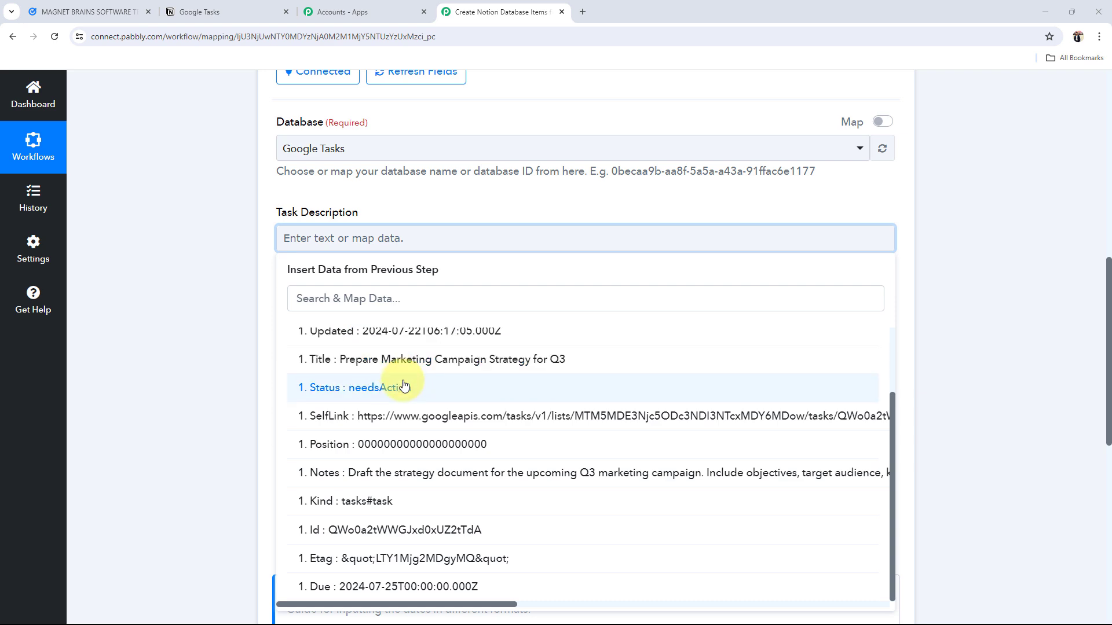
click(394, 479)
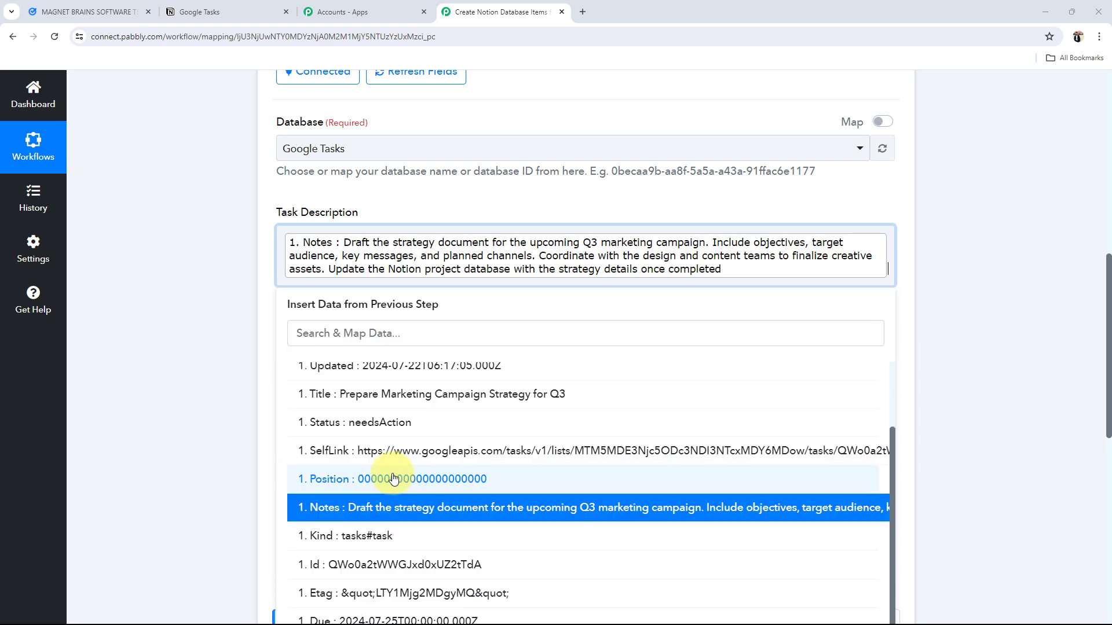
click(124, 293)
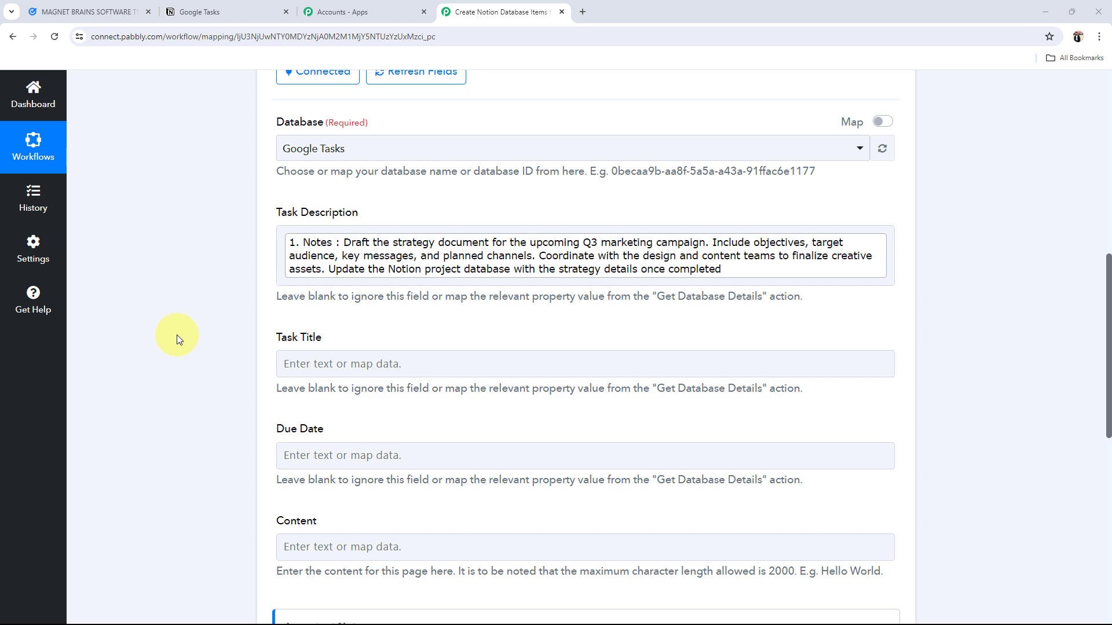
Map the Title value from the Google Tasks trigger to the Task Title field.
scroll(176, 335, down, 3)
click(324, 191)
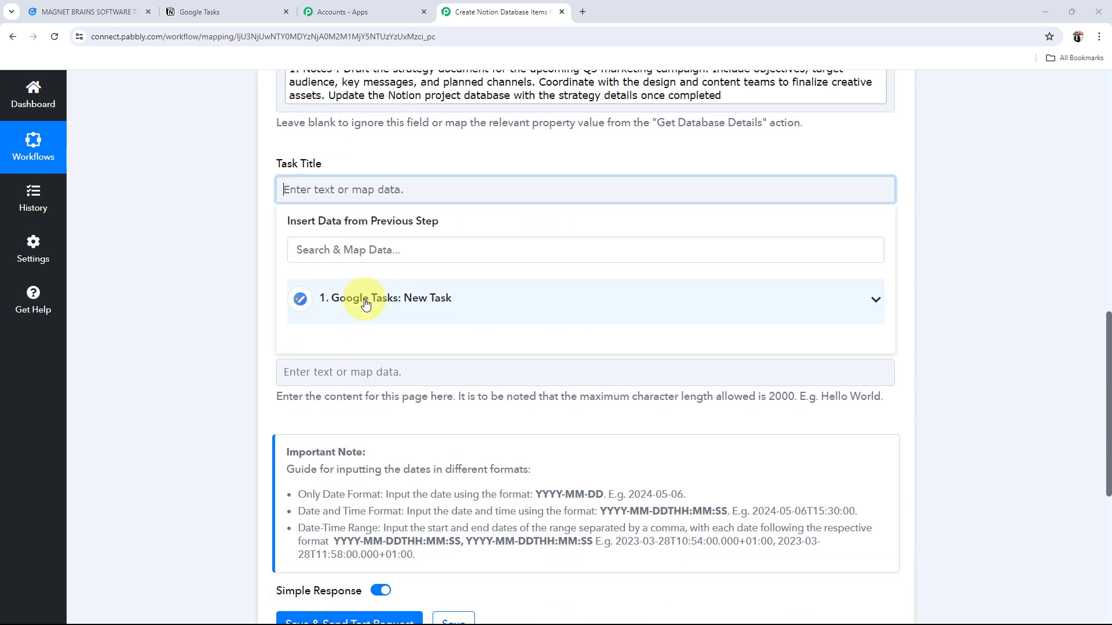
click(366, 310)
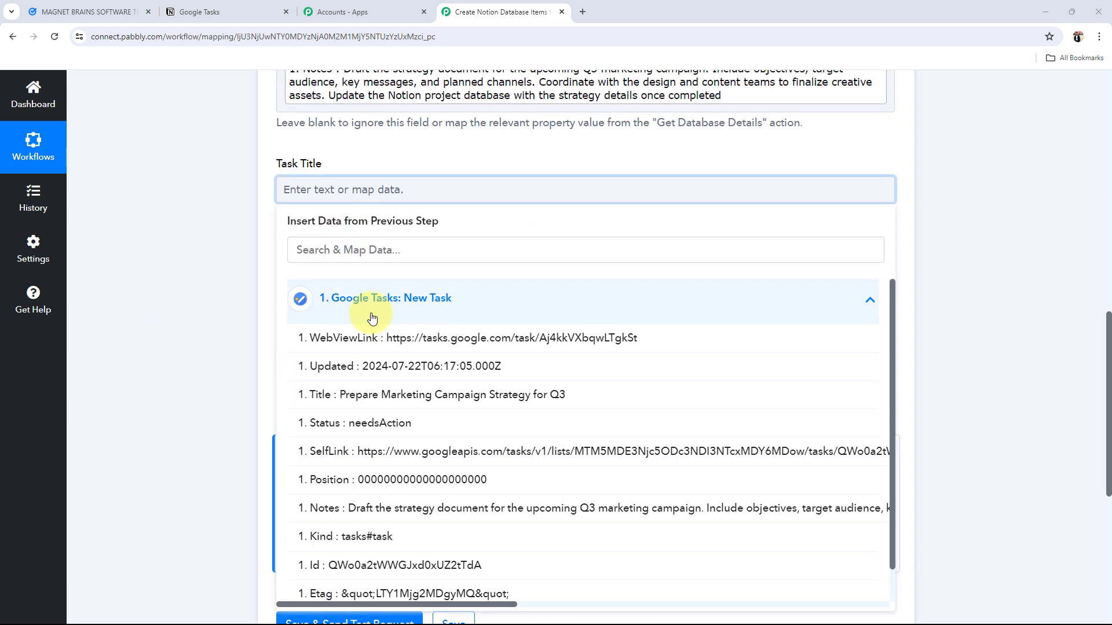
click(373, 400)
click(135, 325)
Map the Google Tasks trigger's Due value to the Due Date field and check the note on date and time formats.
scroll(409, 255, down, 2)
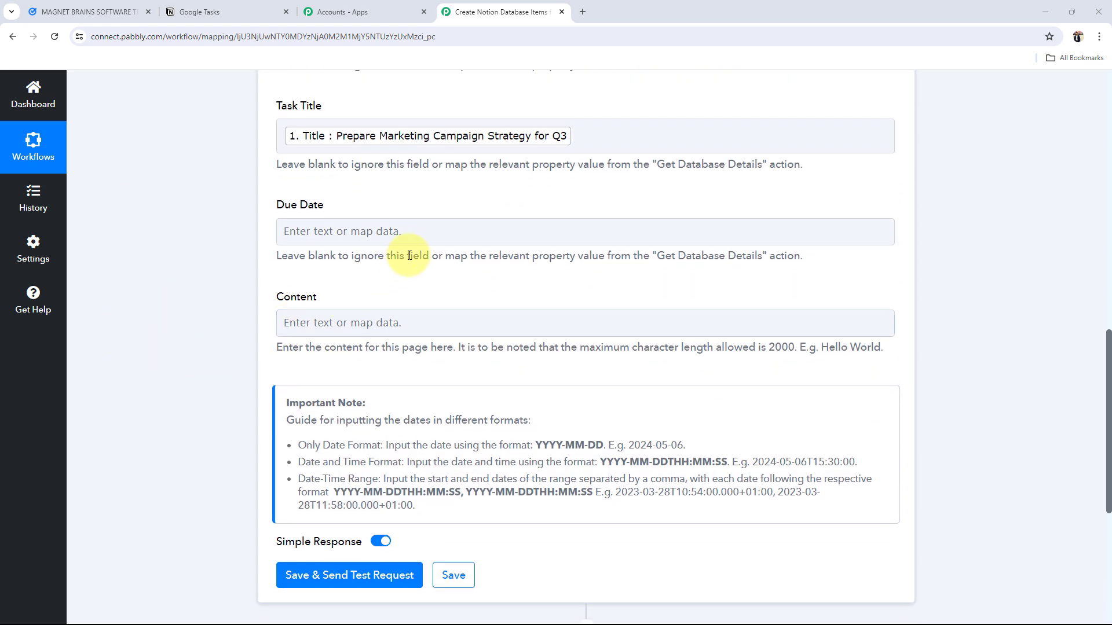
click(384, 230)
click(392, 348)
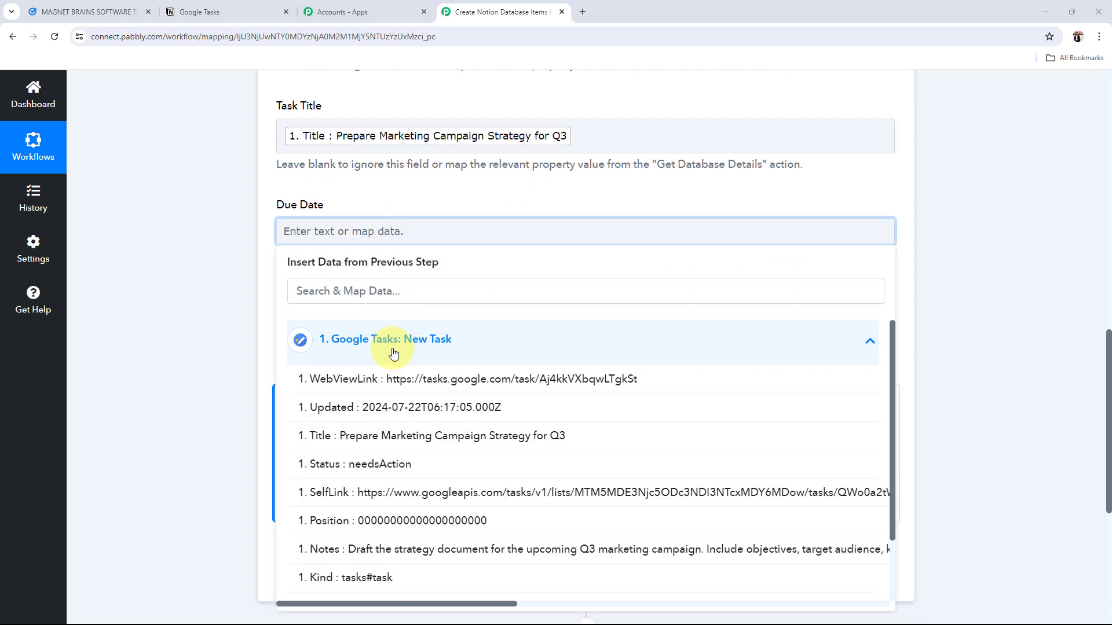
scroll(310, 513, down, 3)
click(368, 586)
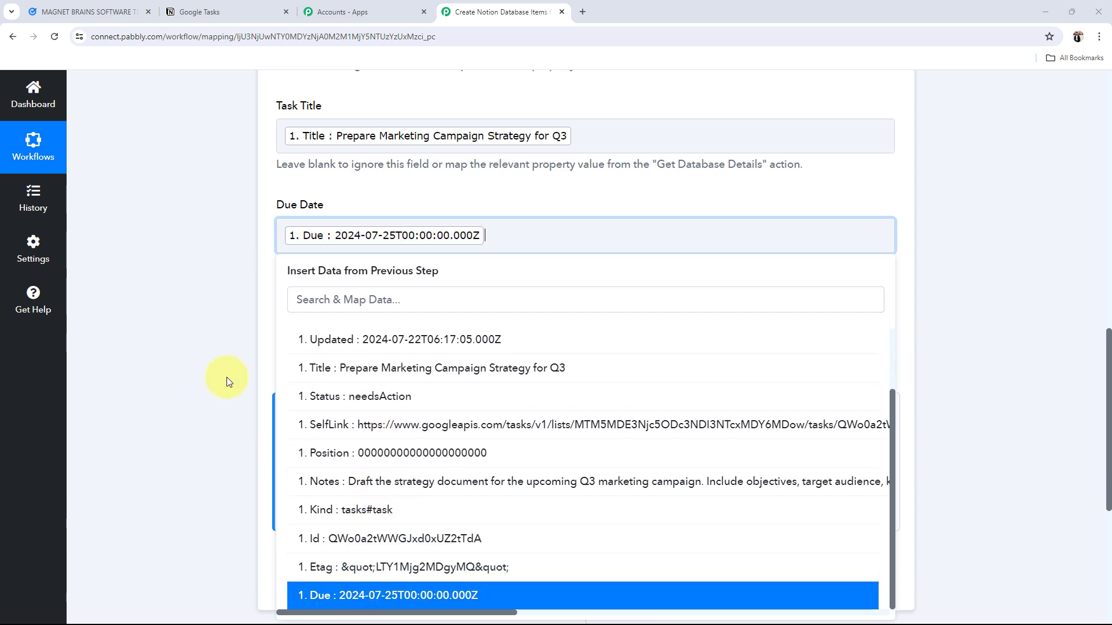
click(227, 380)
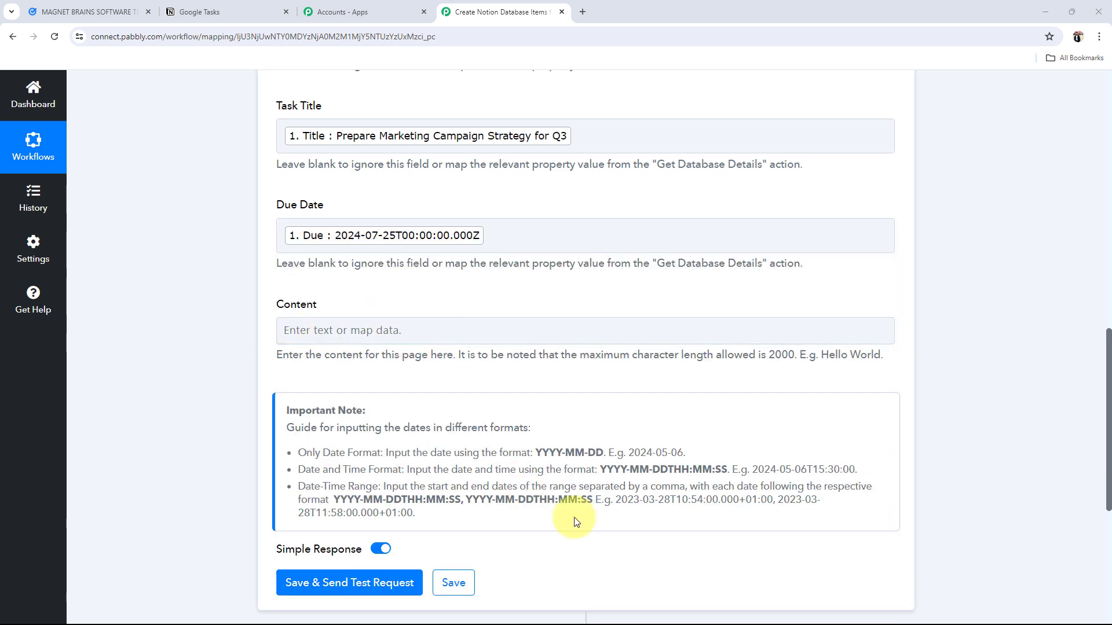
drag(721, 469, 371, 470)
click(370, 471)
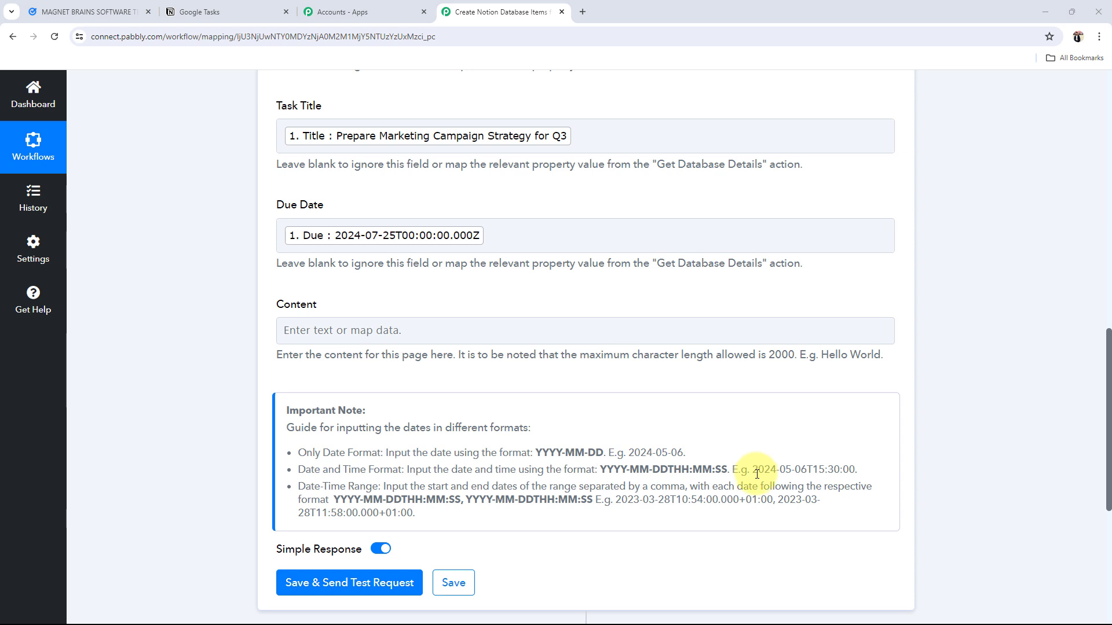
Review the date and time format example and the values mapped to Task Description, Task Title and Due Date.
drag(757, 475, 897, 465)
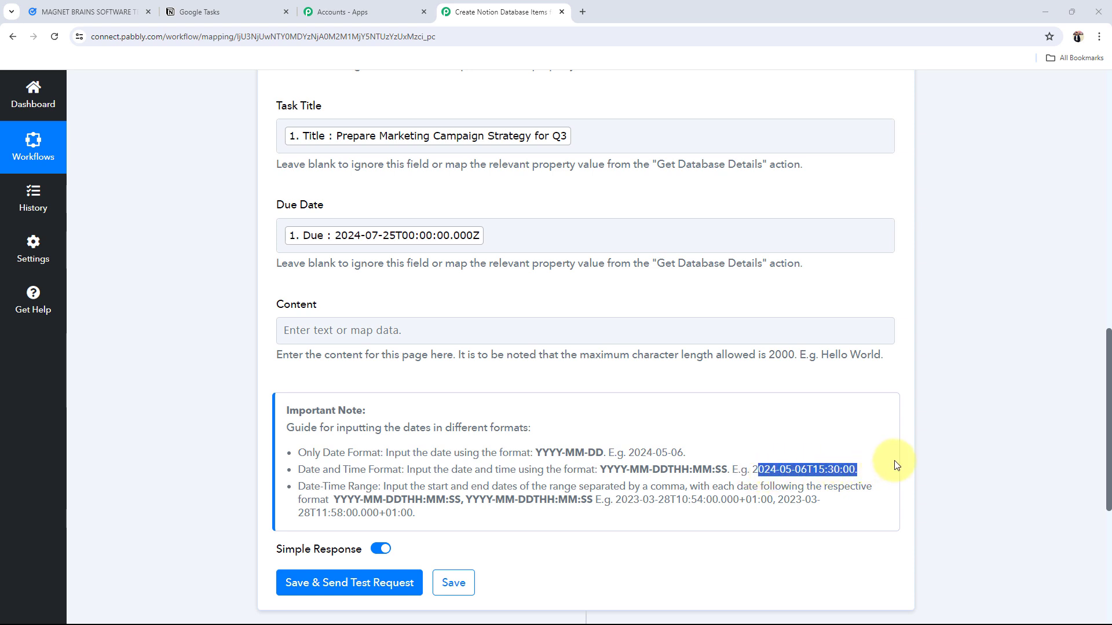
click(170, 499)
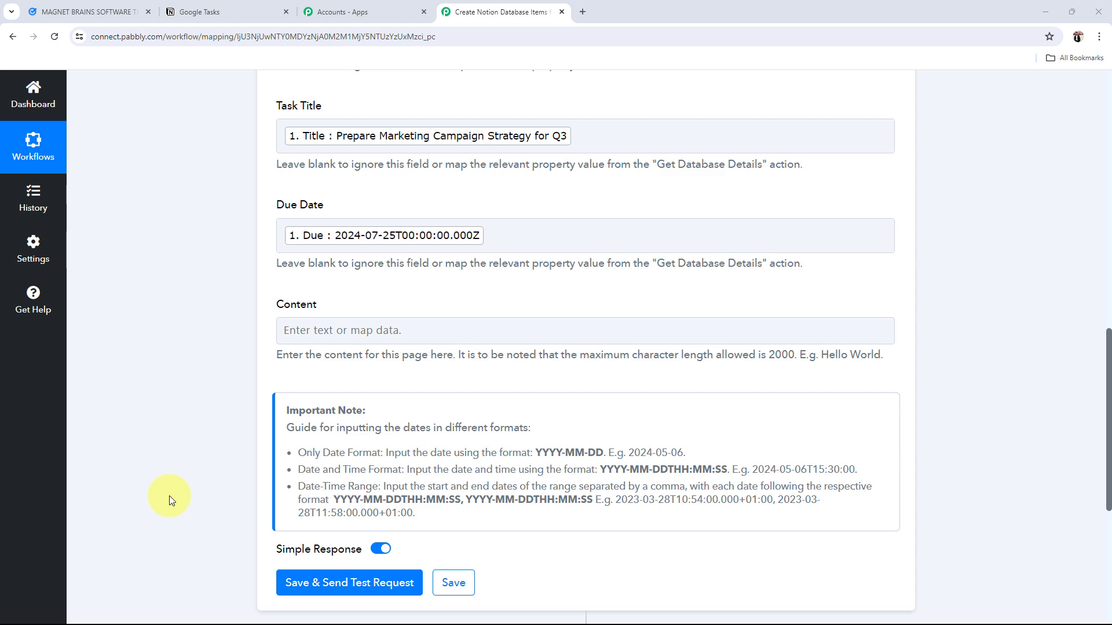
scroll(169, 495, up, 6)
scroll(621, 279, down, 2)
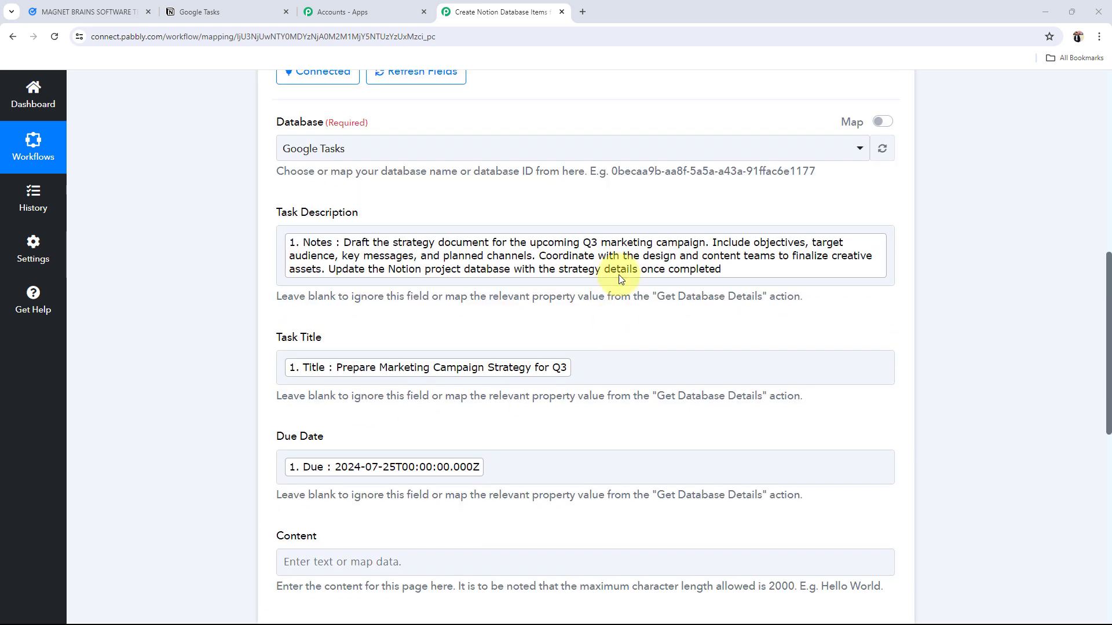
click(318, 245)
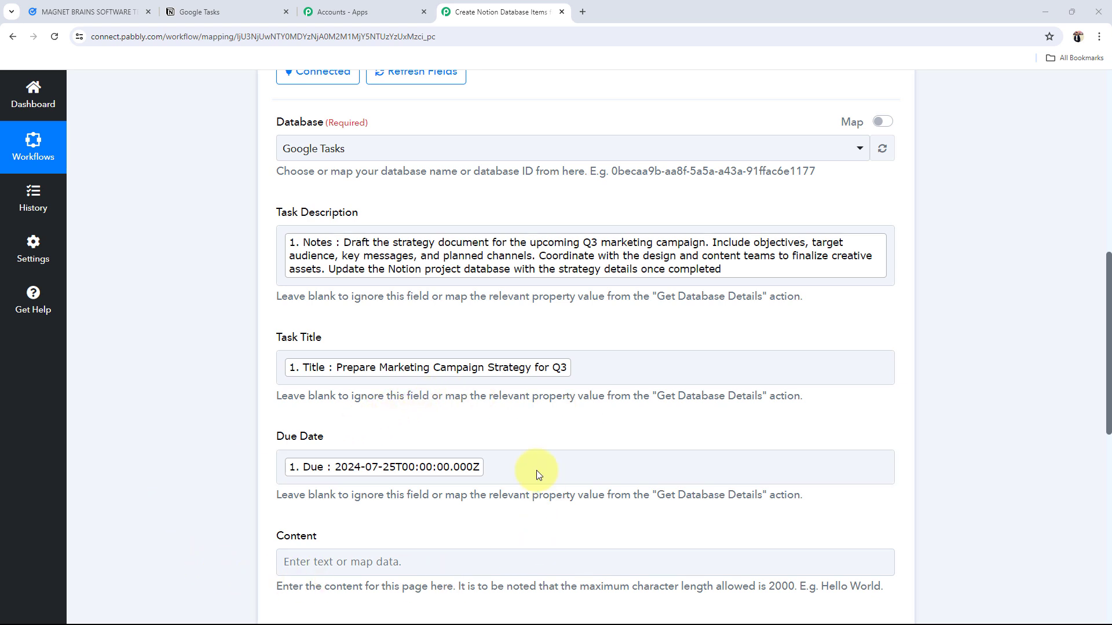
Check the Google Tasks database in Notion, return to Pabbly Connect, and save the Notion action while sending a test request.
click(225, 9)
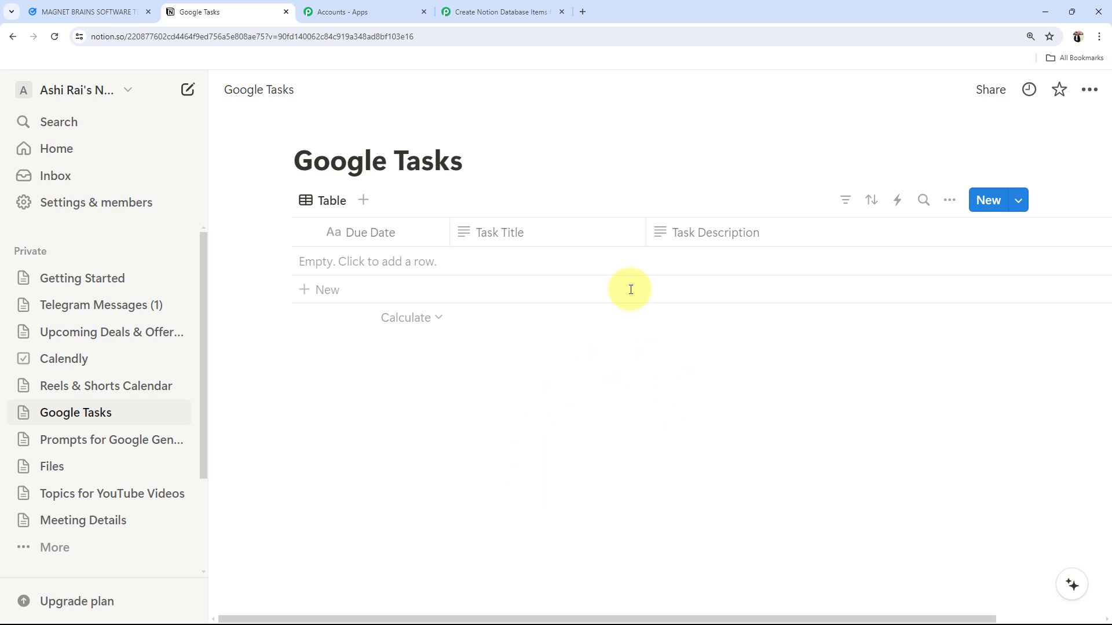
click(490, 12)
scroll(249, 370, down, 7)
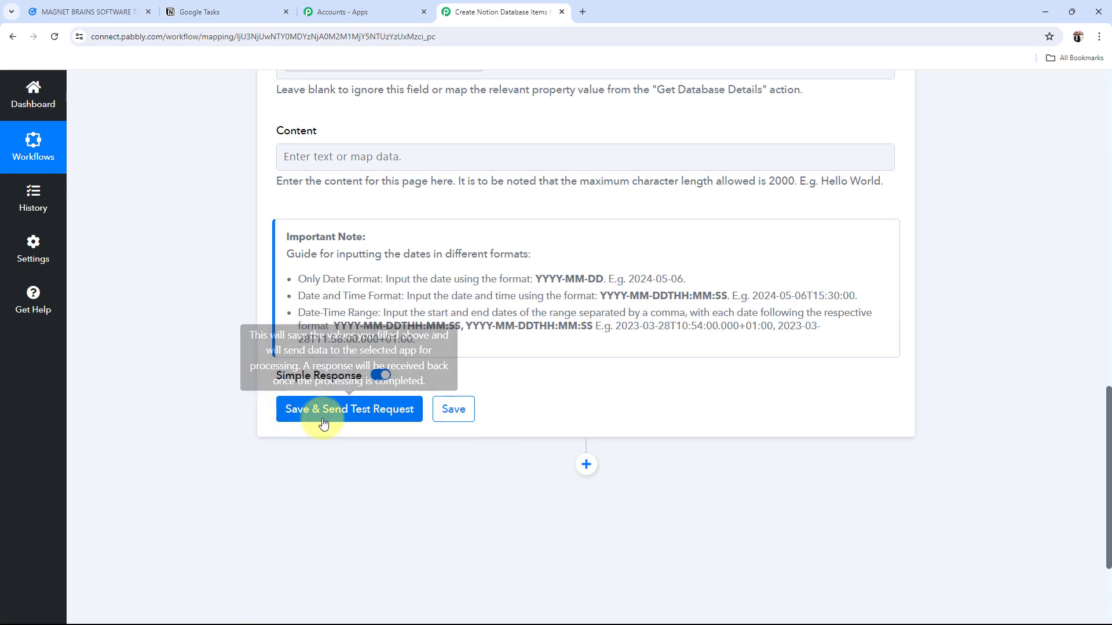
click(293, 413)
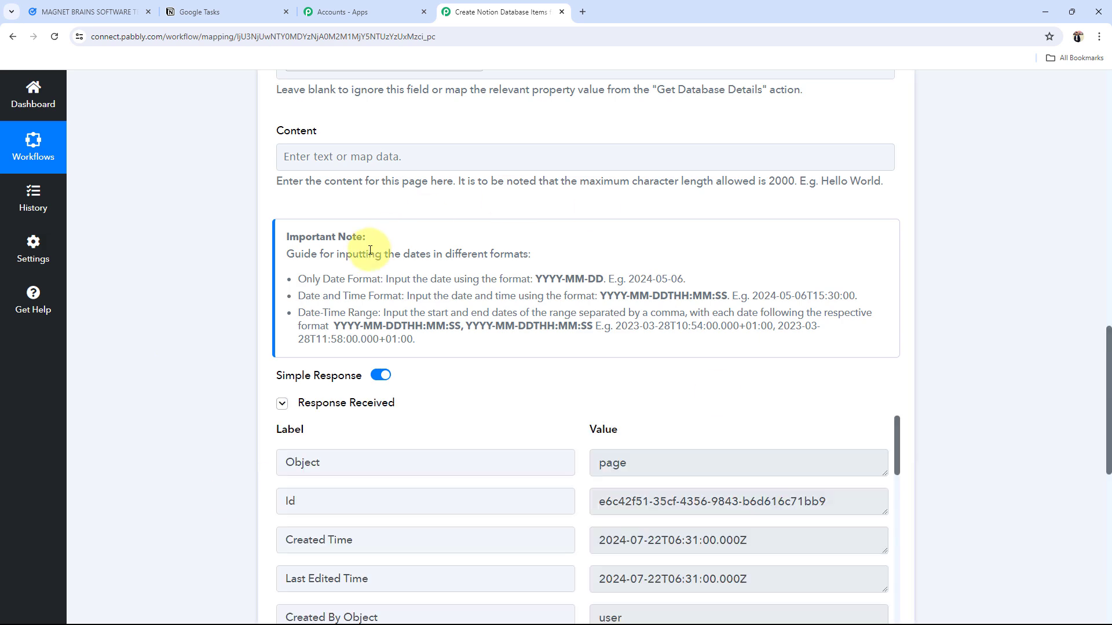
Review the response received for the Notion action, including its ID and created time.
scroll(496, 285, down, 4)
drag(849, 355, 491, 409)
drag(726, 309, 452, 326)
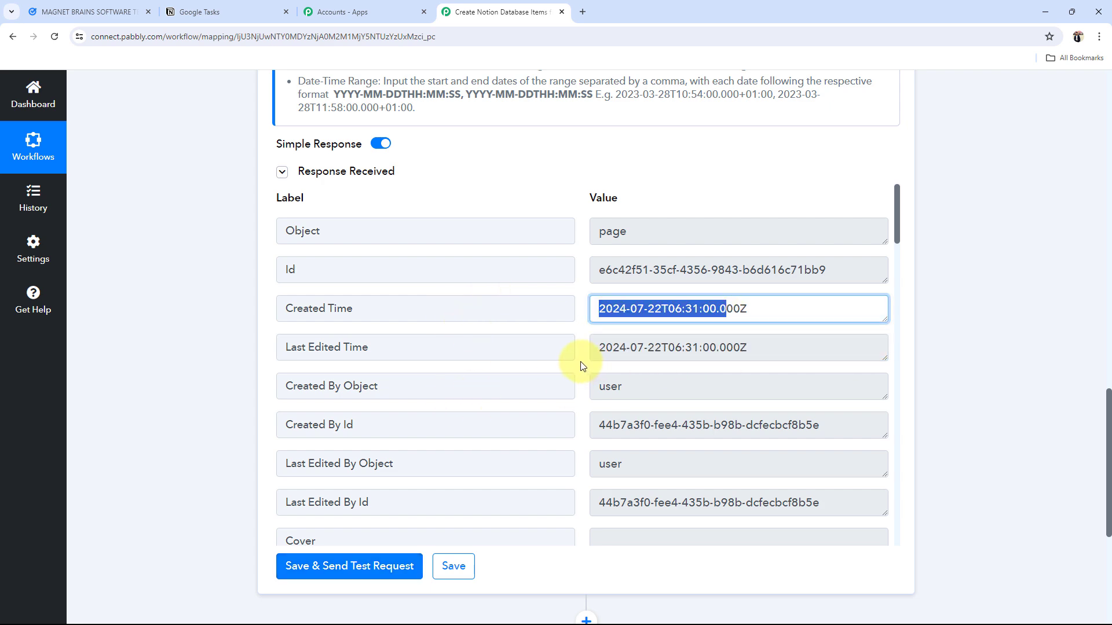
scroll(582, 365, up, 4)
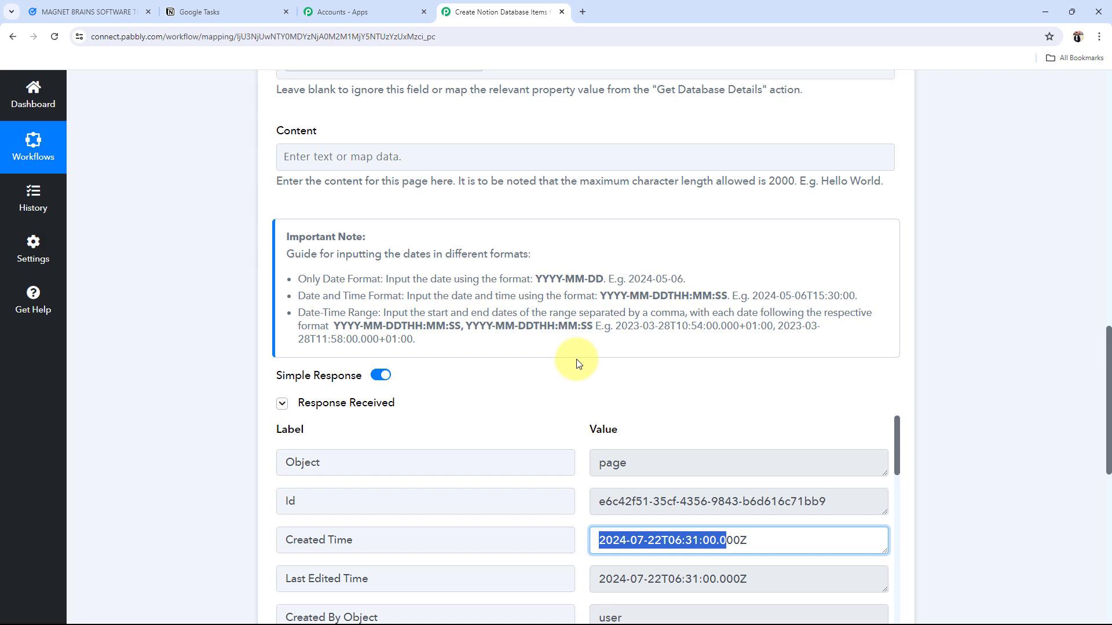
Switch to Notion, check the Google Tasks database for the test item, and narrow the Task Description column.
click(207, 18)
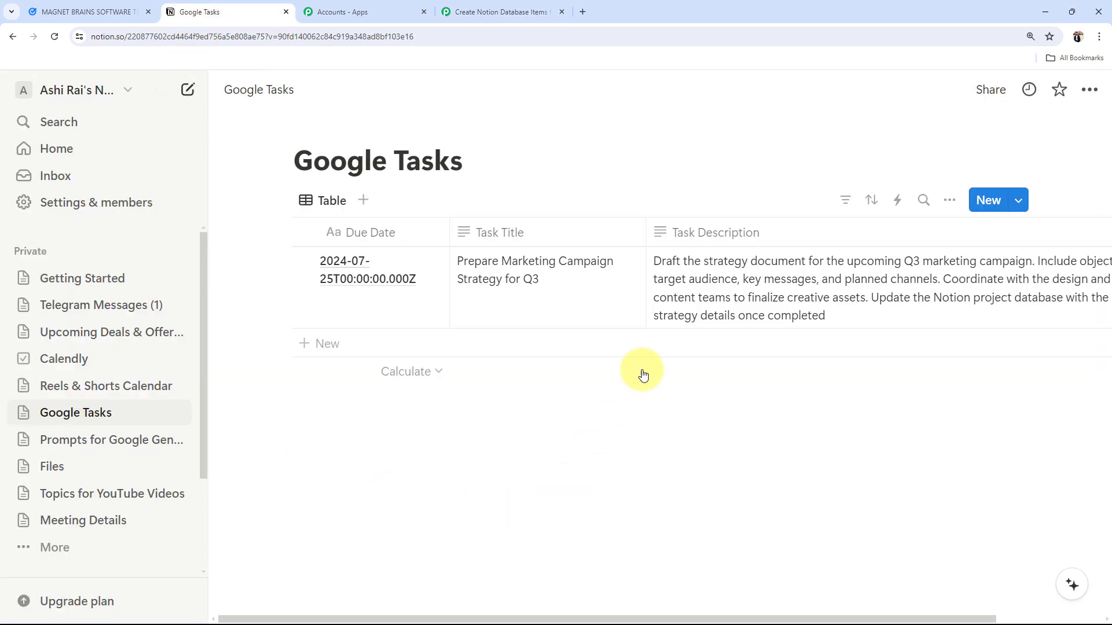
click(689, 287)
click(770, 454)
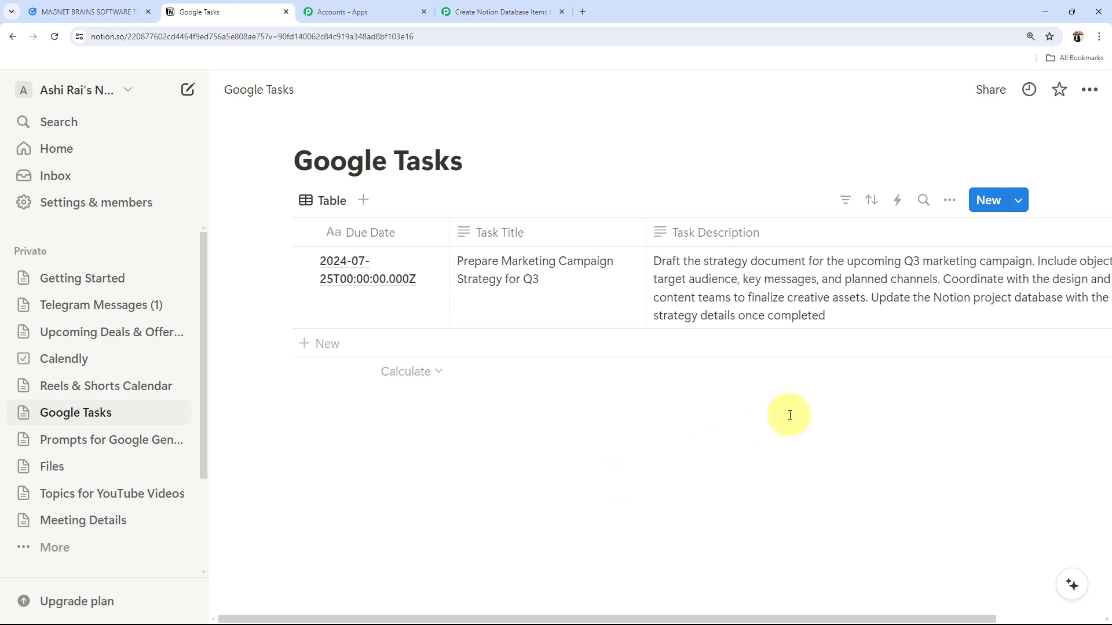
drag(494, 618, 574, 619)
drag(1058, 233, 871, 232)
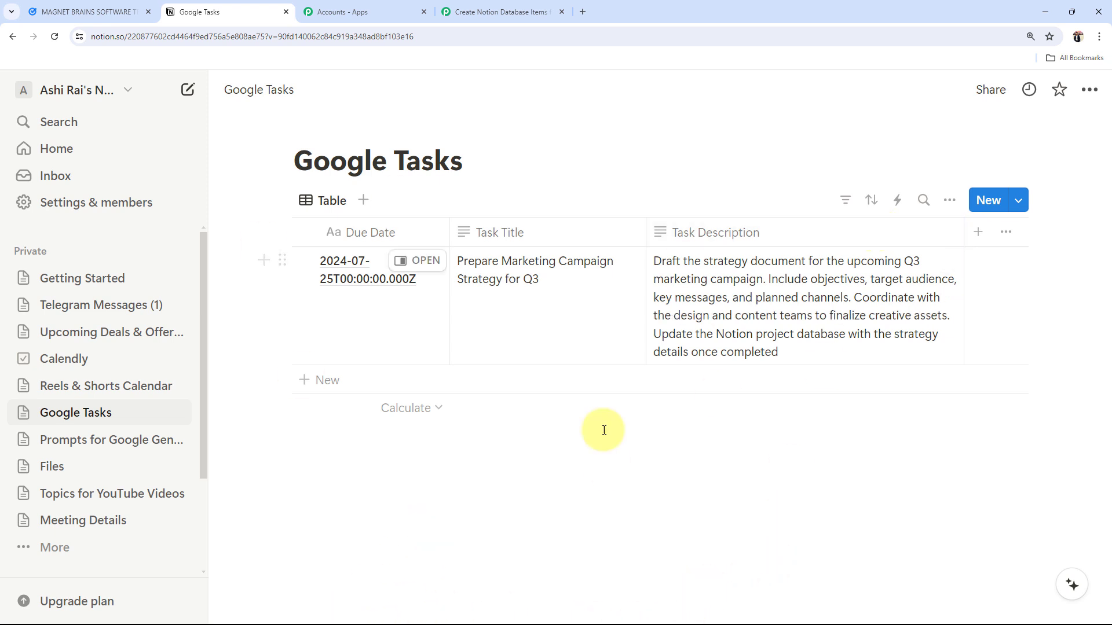
Return to the Pabbly Connect workflow overview and check how often the Google Tasks trigger looks for new data.
click(503, 12)
scroll(203, 493, up, 10)
scroll(202, 493, up, 10)
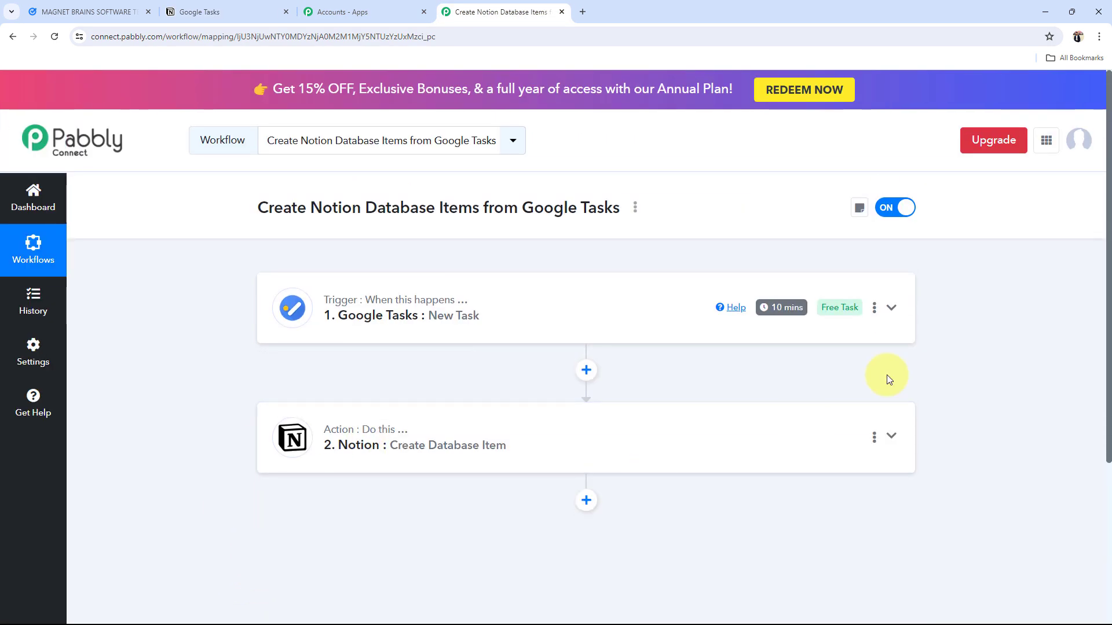
mouse_move(791, 315)
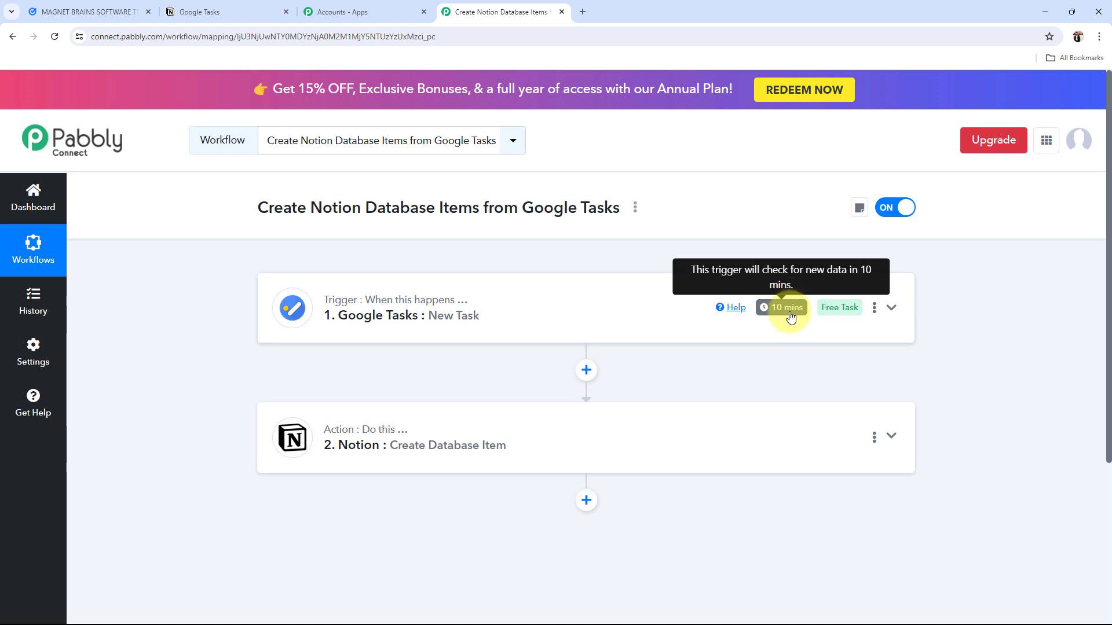